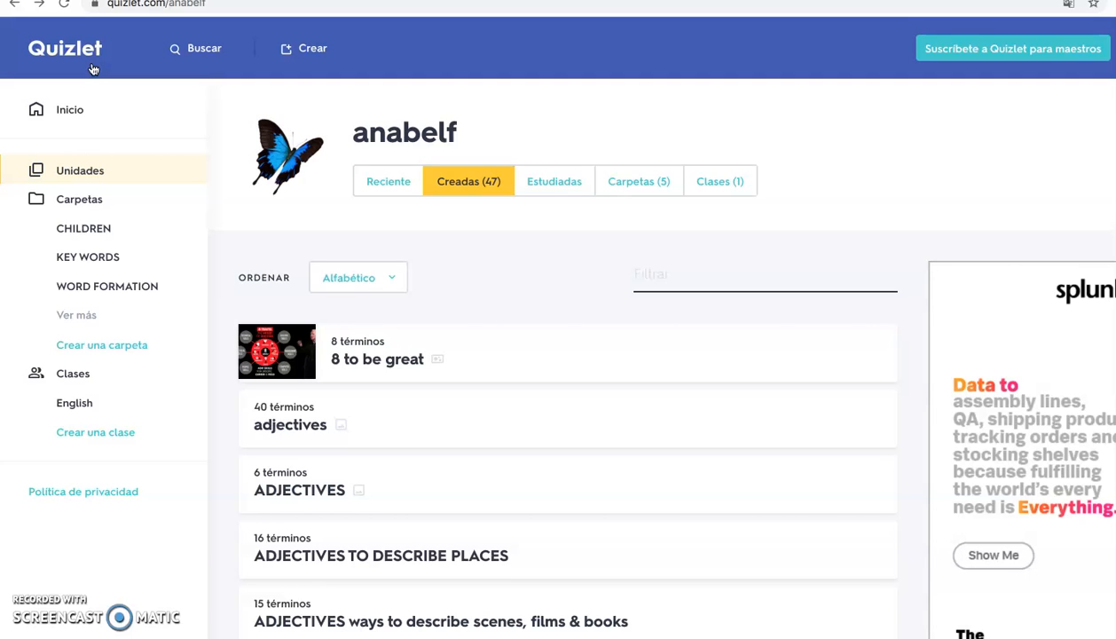
# Look through the alphabetical list of created study sets on the profile page
pyautogui.moveTo(108, 4); pyautogui.dragTo(165, 4)
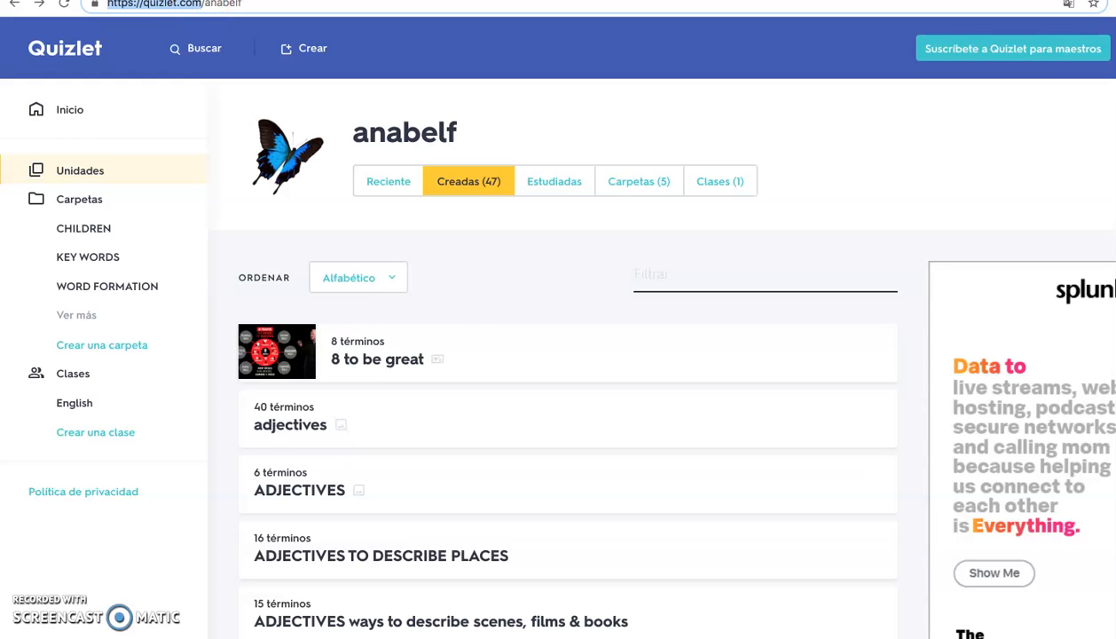
pyautogui.scroll(-2, 204, 162)
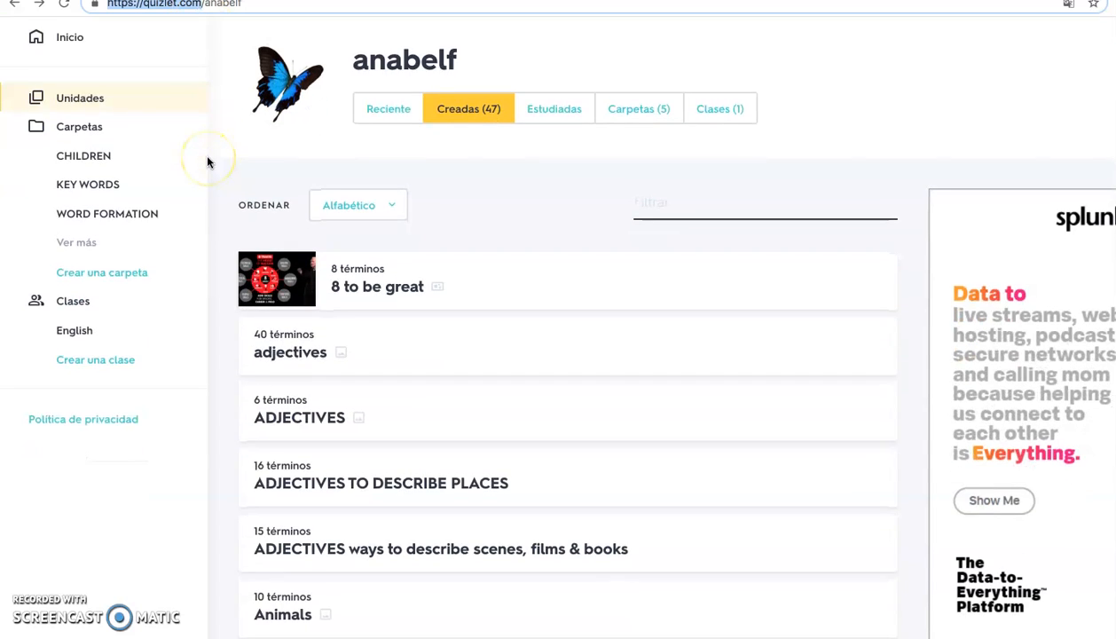
pyautogui.click(94, 147)
pyautogui.scroll(-5, 348, 428)
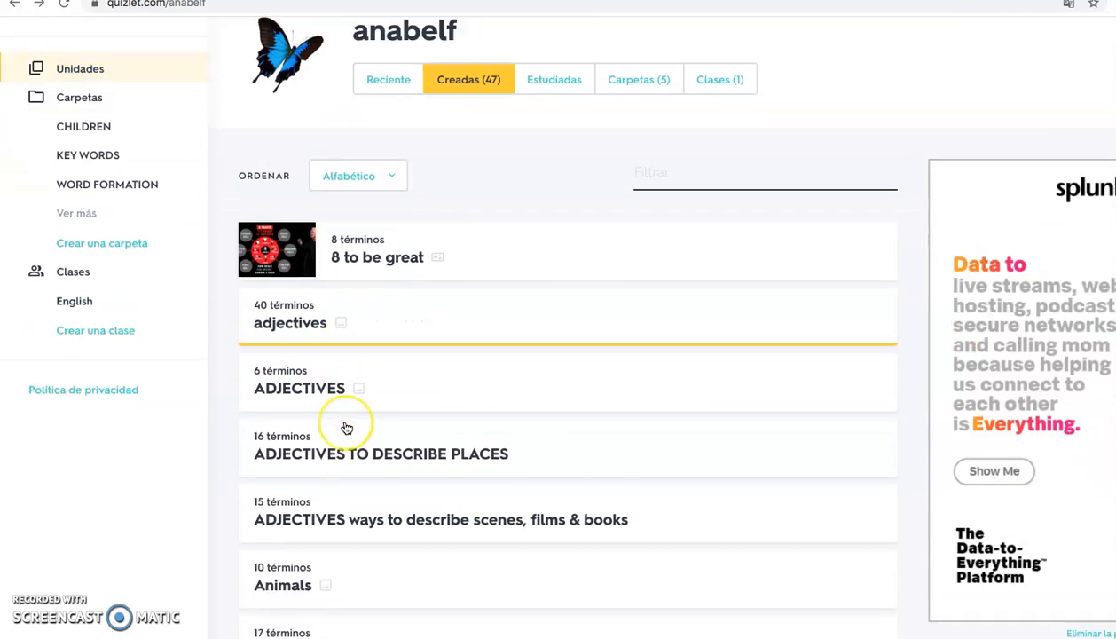
pyautogui.scroll(-10, 347, 429)
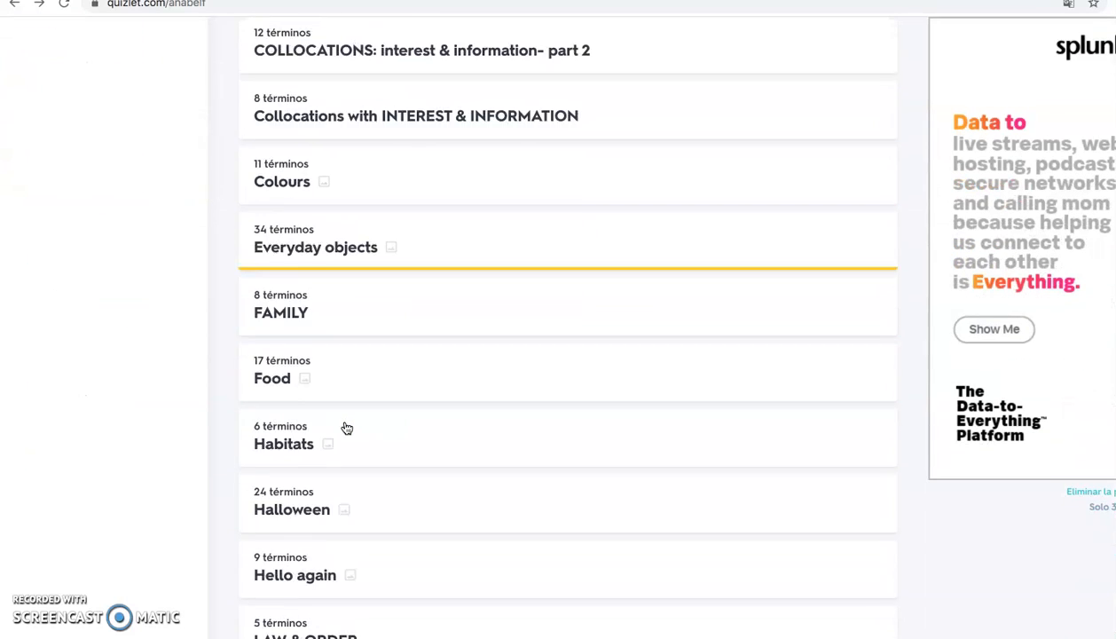
pyautogui.scroll(-5, 347, 428)
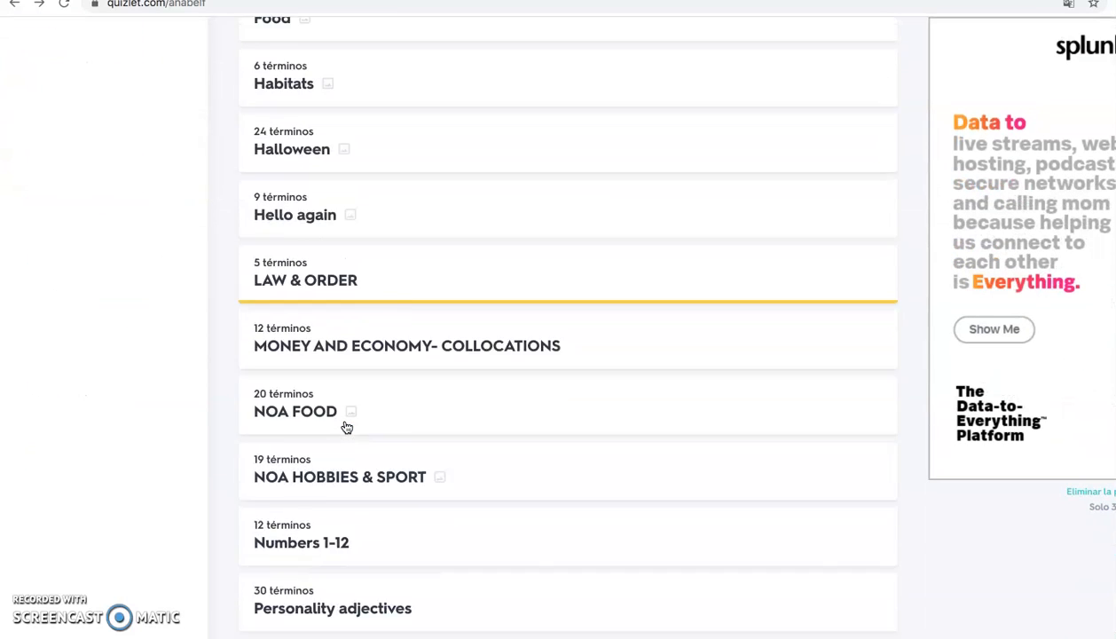
pyautogui.scroll(15, 347, 428)
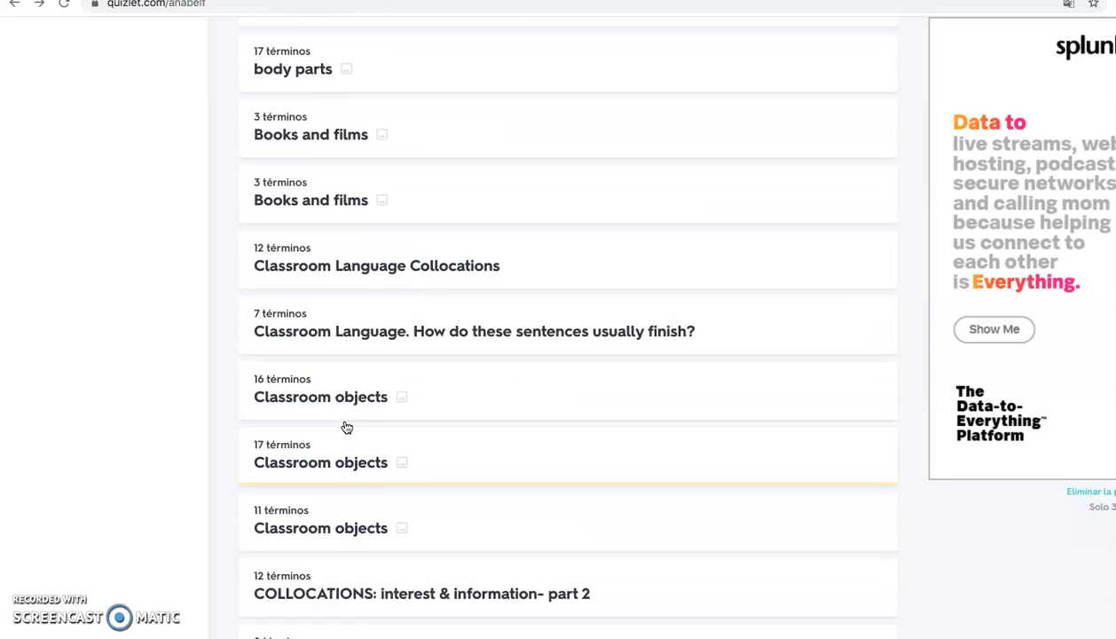
pyautogui.scroll(5, 347, 428)
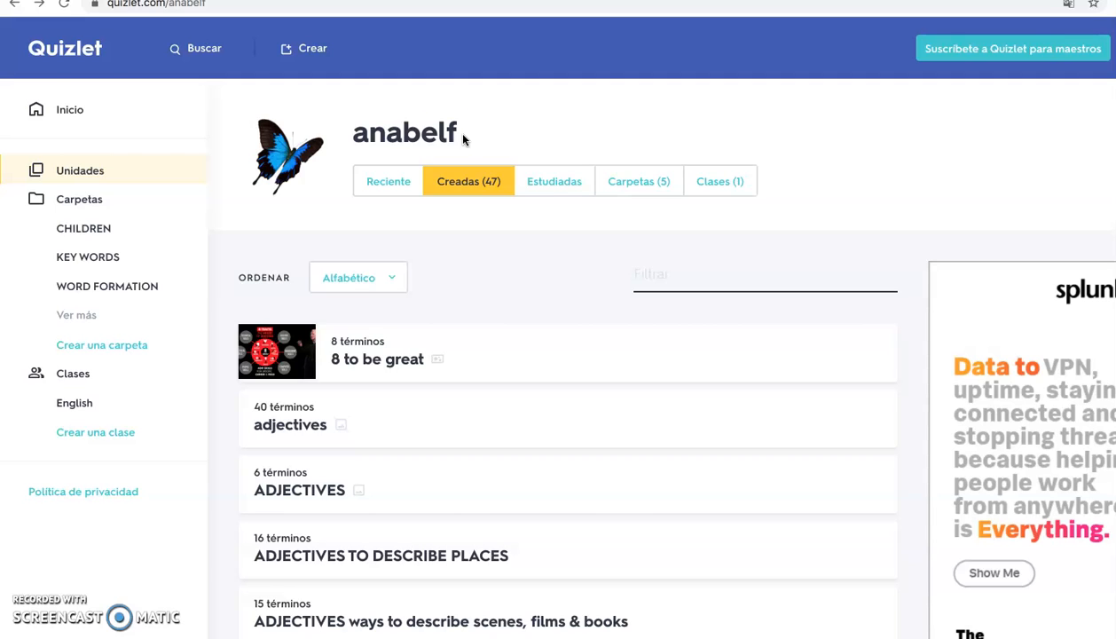
pyautogui.click(69, 110)
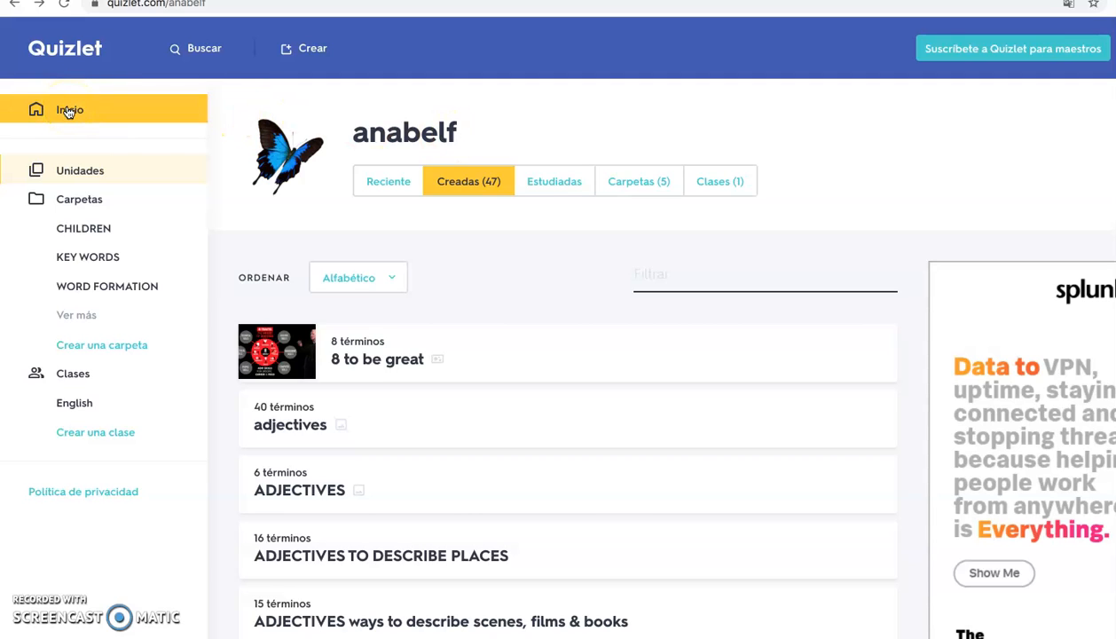
pyautogui.click(93, 176)
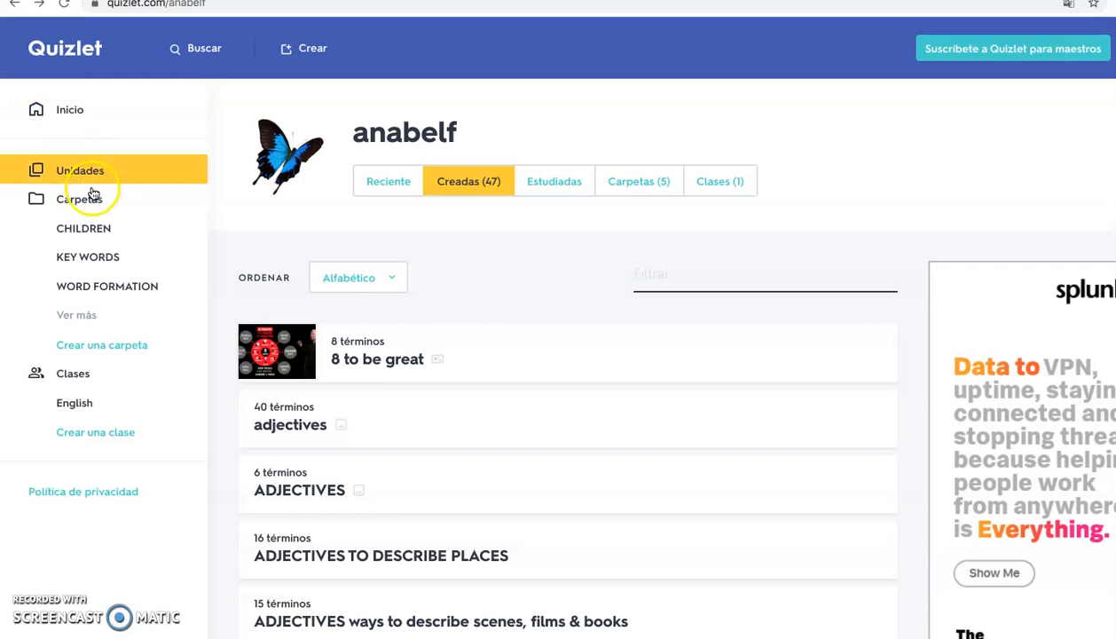
pyautogui.scroll(-2, 342, 389)
pyautogui.scroll(2, 341, 387)
pyautogui.click(121, 119)
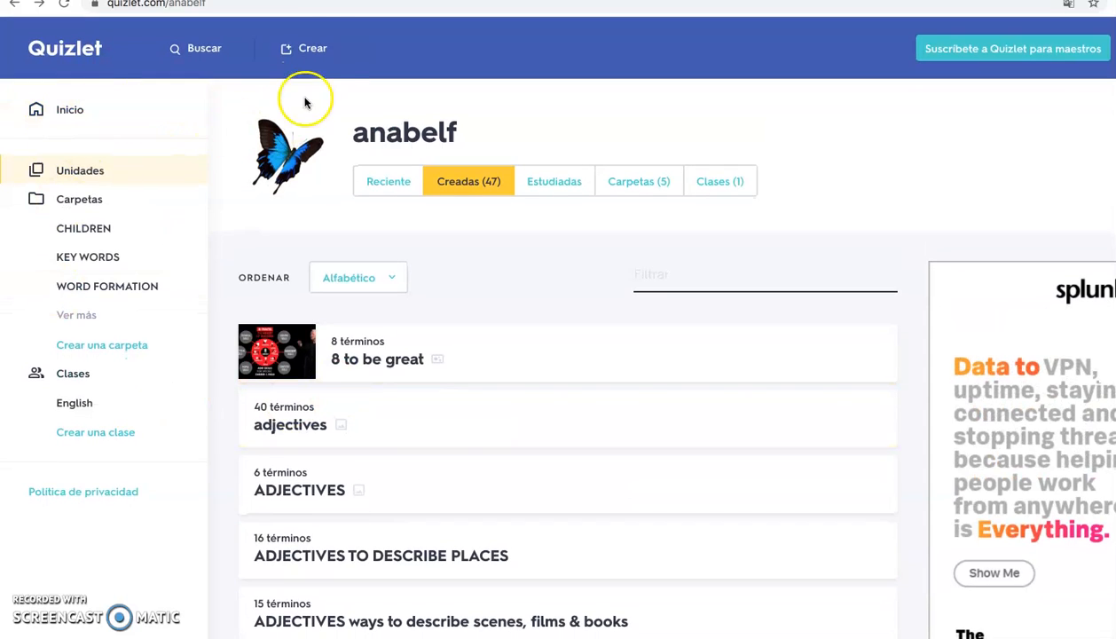
# Start a new study set (Unidad) and title it "Films and books"
pyautogui.click(318, 49)
pyautogui.click(319, 51)
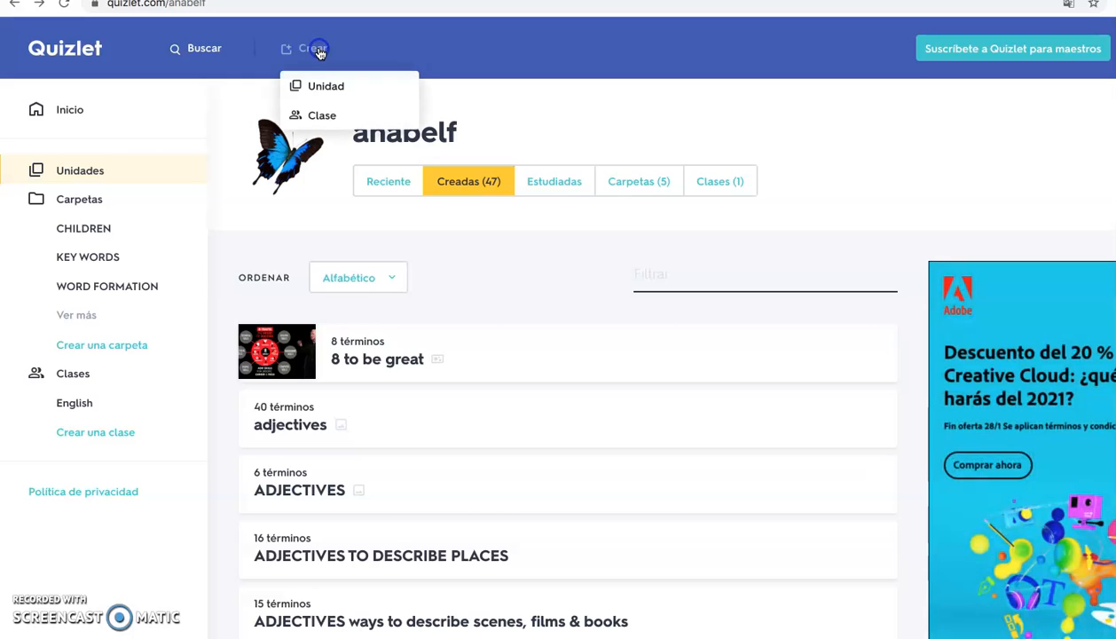
pyautogui.click(317, 87)
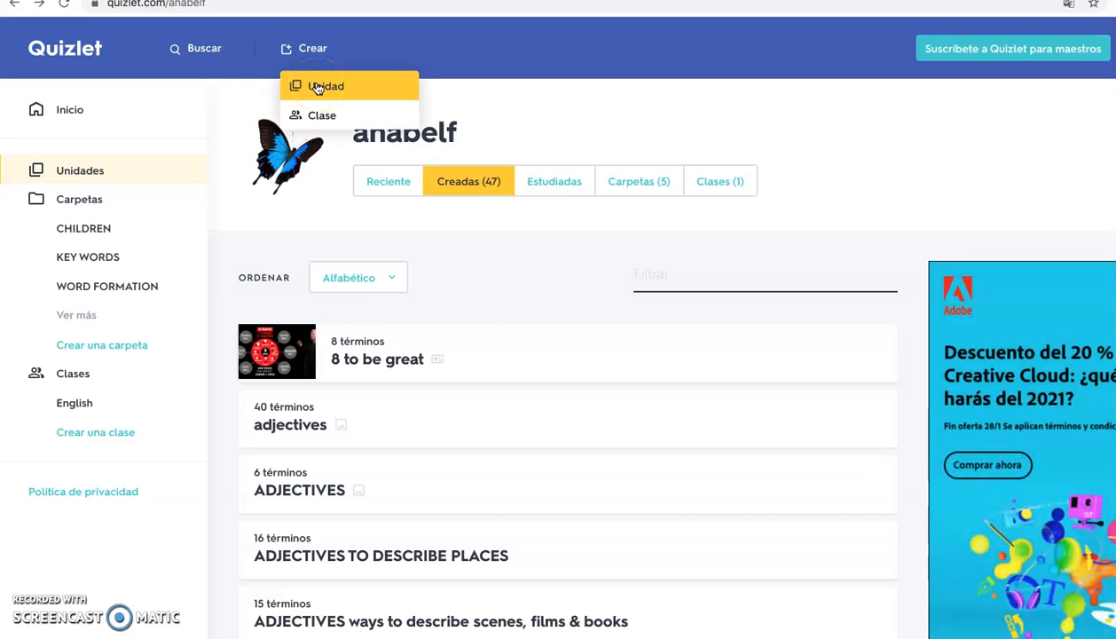
pyautogui.click(318, 88)
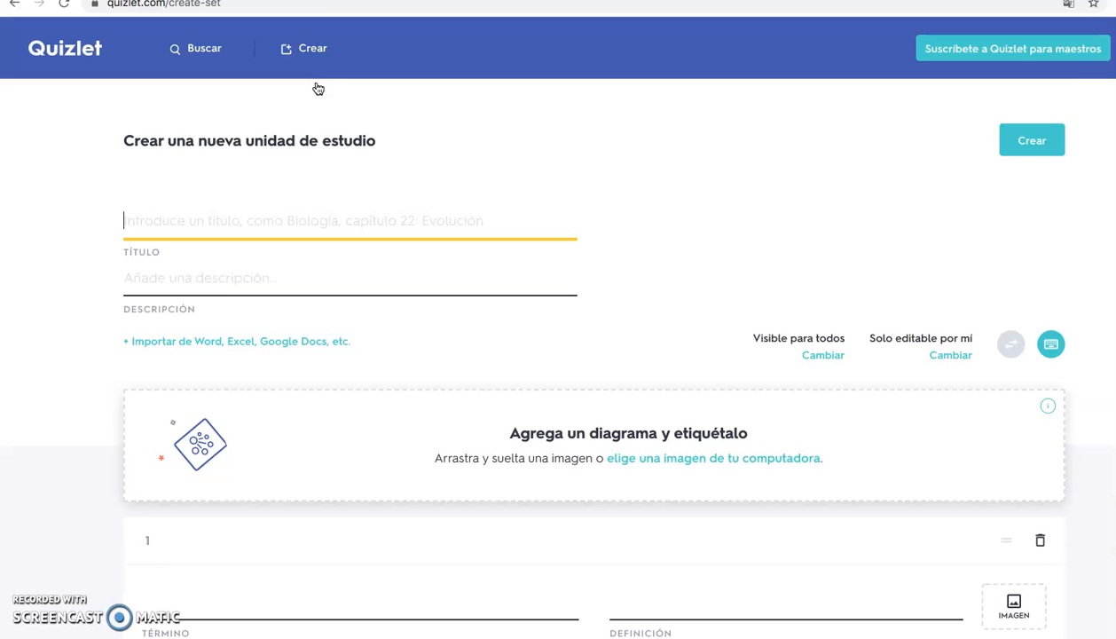
pyautogui.click(147, 219)
pyautogui.write('Films and books')
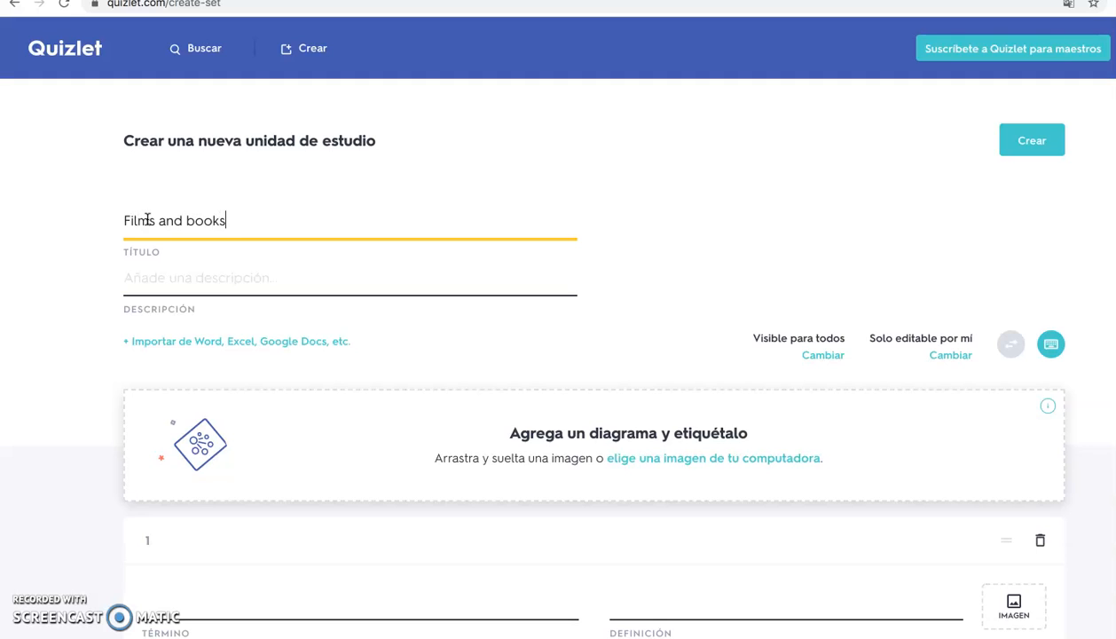
# Set the study set's description to "Adjectives to describe films and books"
pyautogui.click(166, 282)
pyautogui.write('Adjectives to desr')
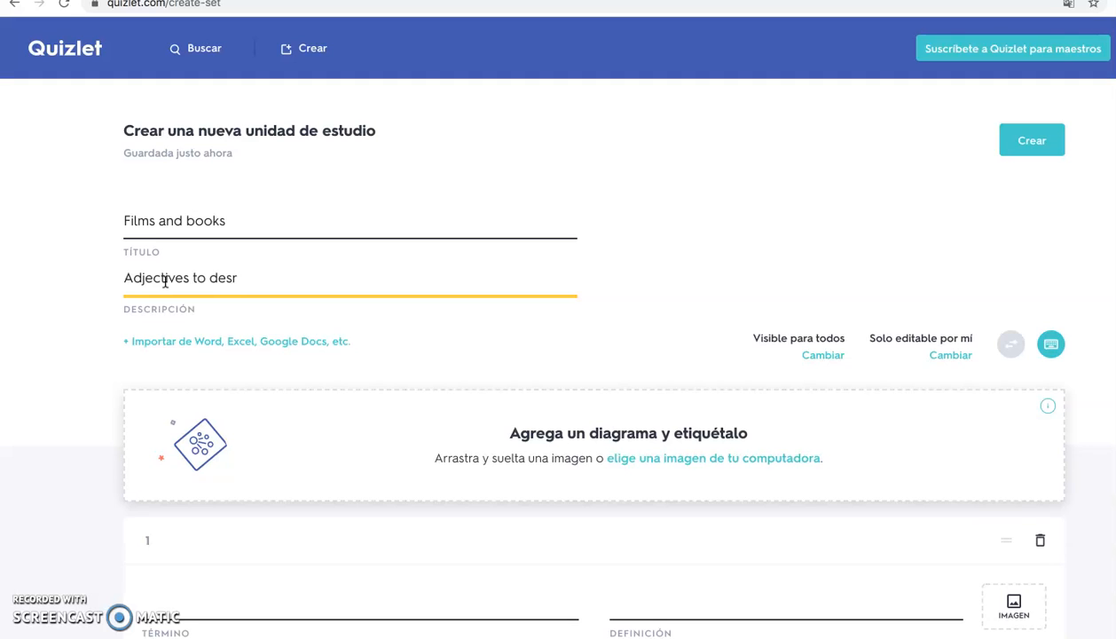
pyautogui.write('films and books')
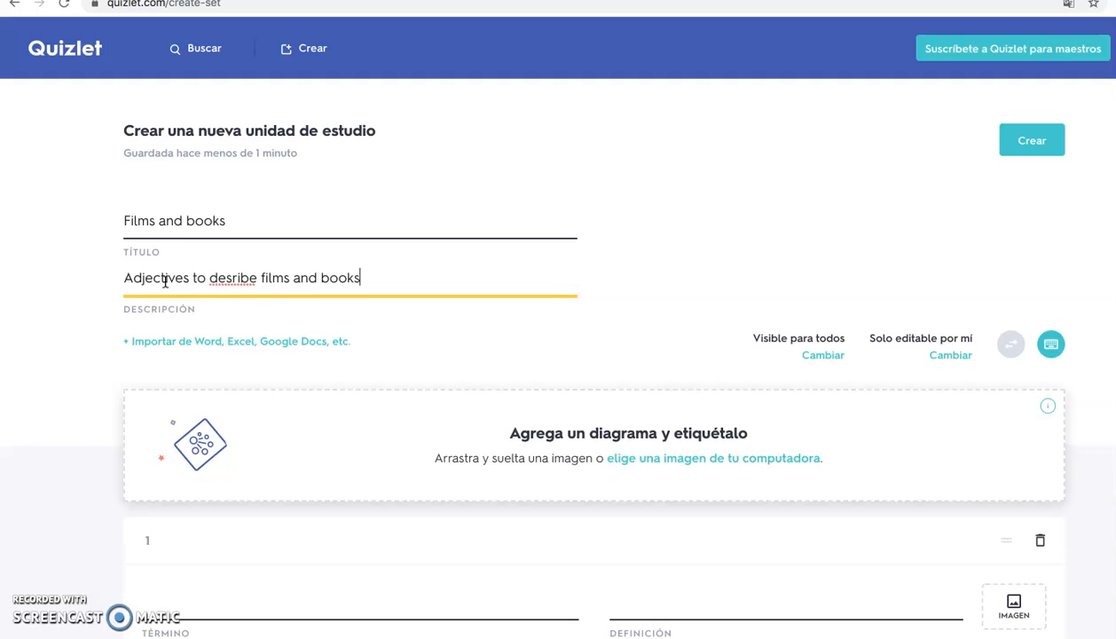
pyautogui.click(230, 278)
pyautogui.write('c')
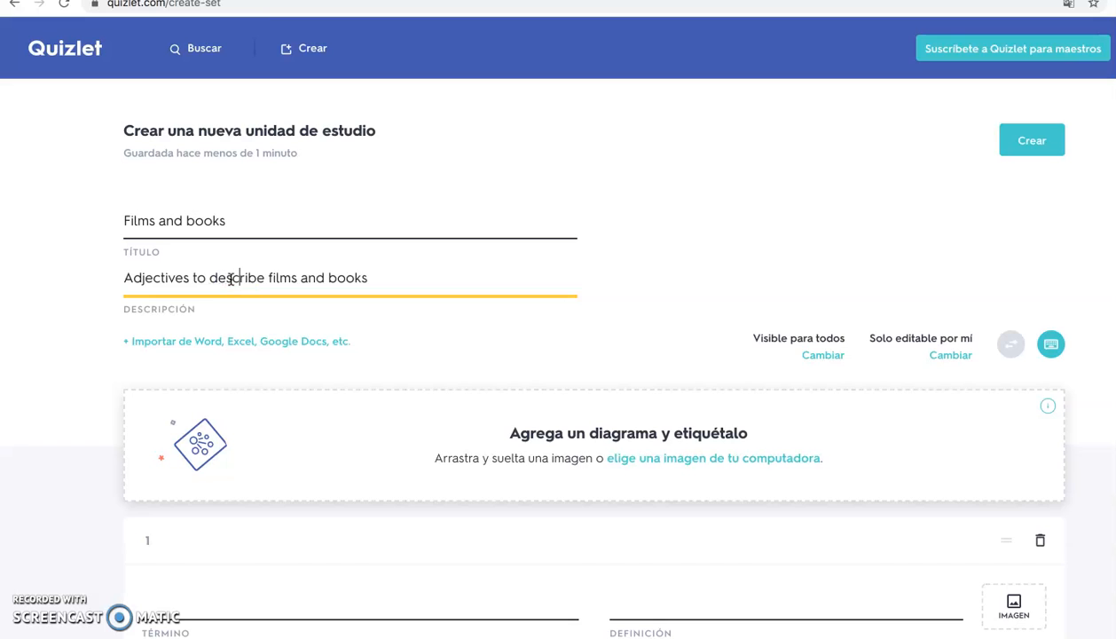
# Enter "boring" as the term of card 1
pyautogui.scroll(-1, 231, 278)
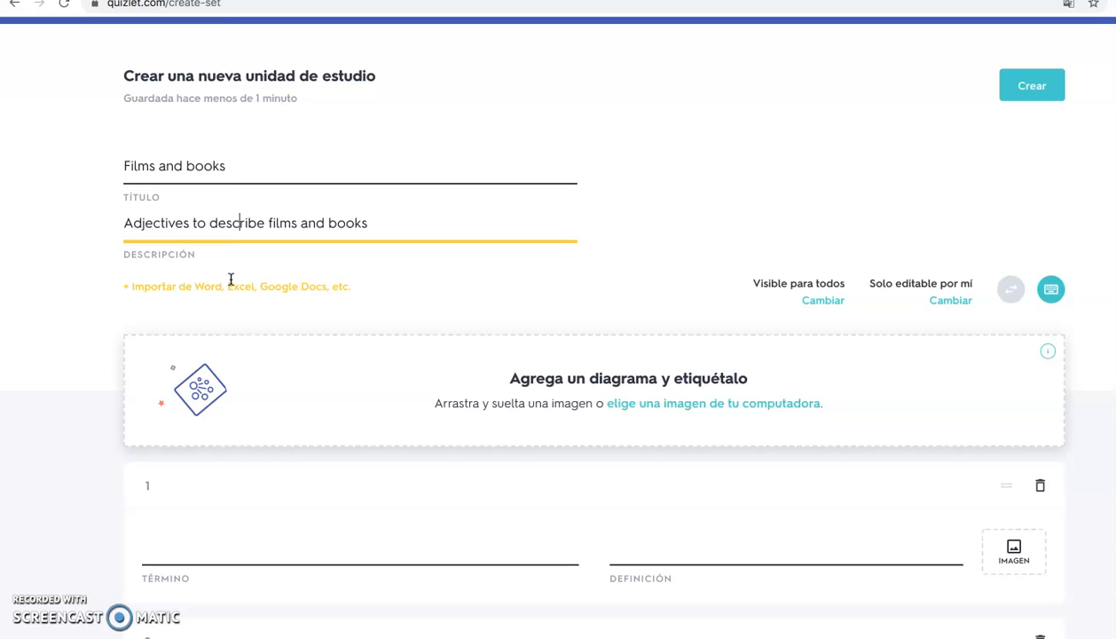
pyautogui.scroll(-1, 230, 278)
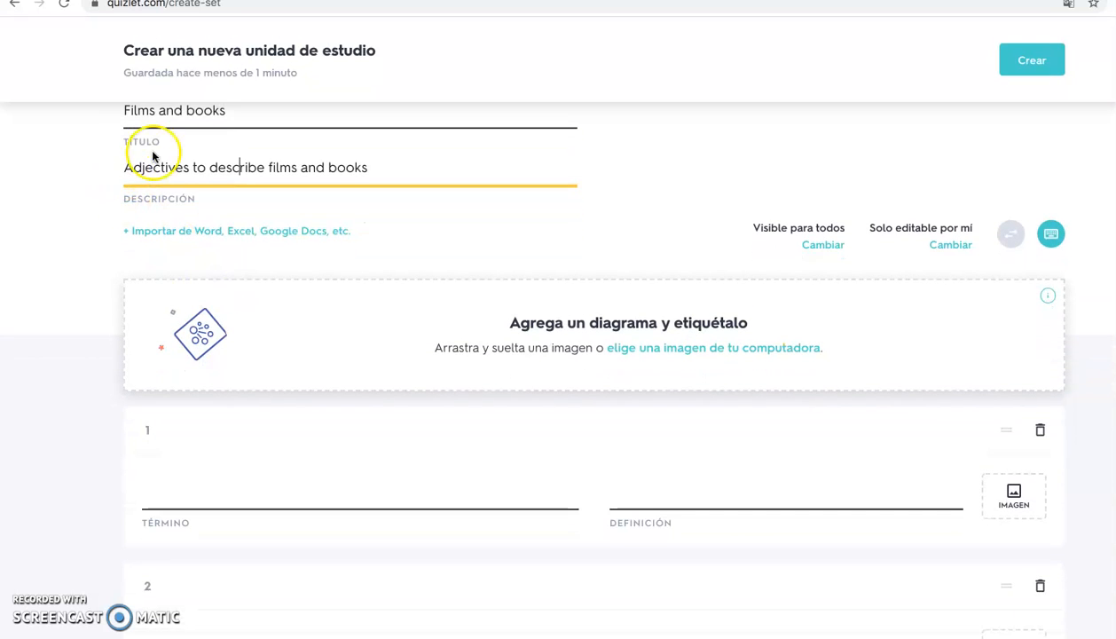
pyautogui.moveTo(124, 167)
pyautogui.mouseDown()
pyautogui.moveTo(359, 169)
pyautogui.moveTo(120, 167)
pyautogui.mouseUp()
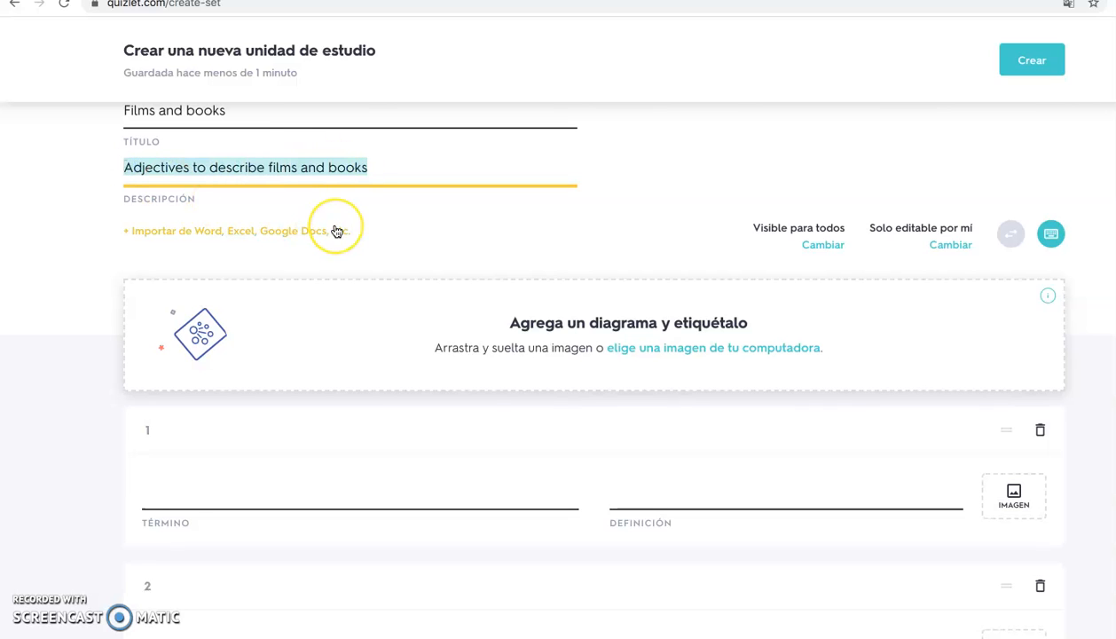
pyautogui.scroll(-1, 337, 230)
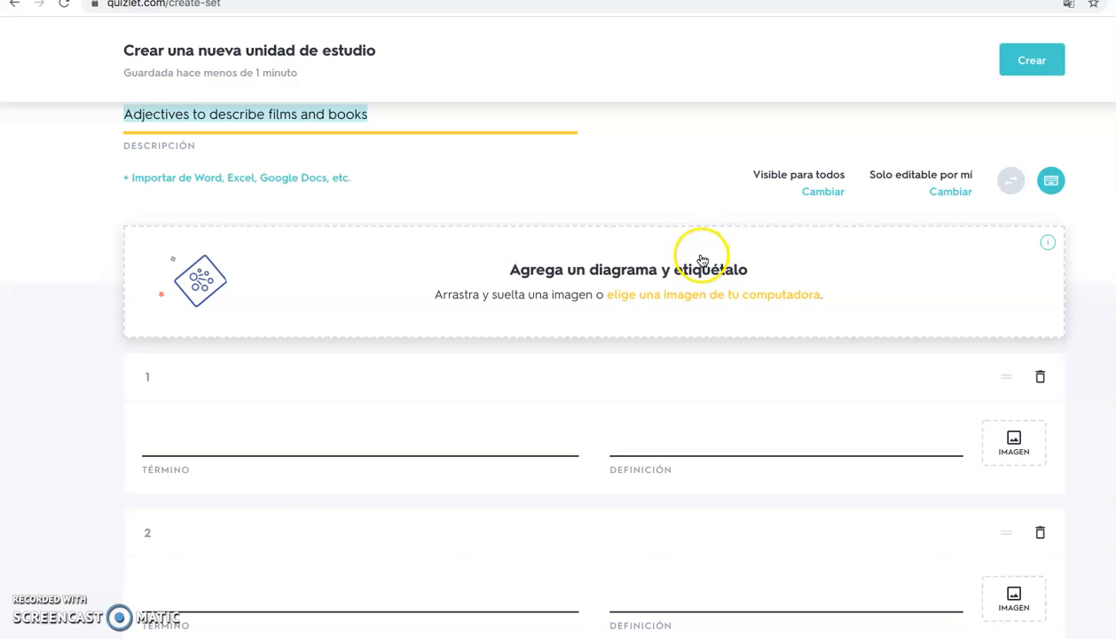
pyautogui.scroll(-2, 705, 259)
pyautogui.scroll(-2, 704, 261)
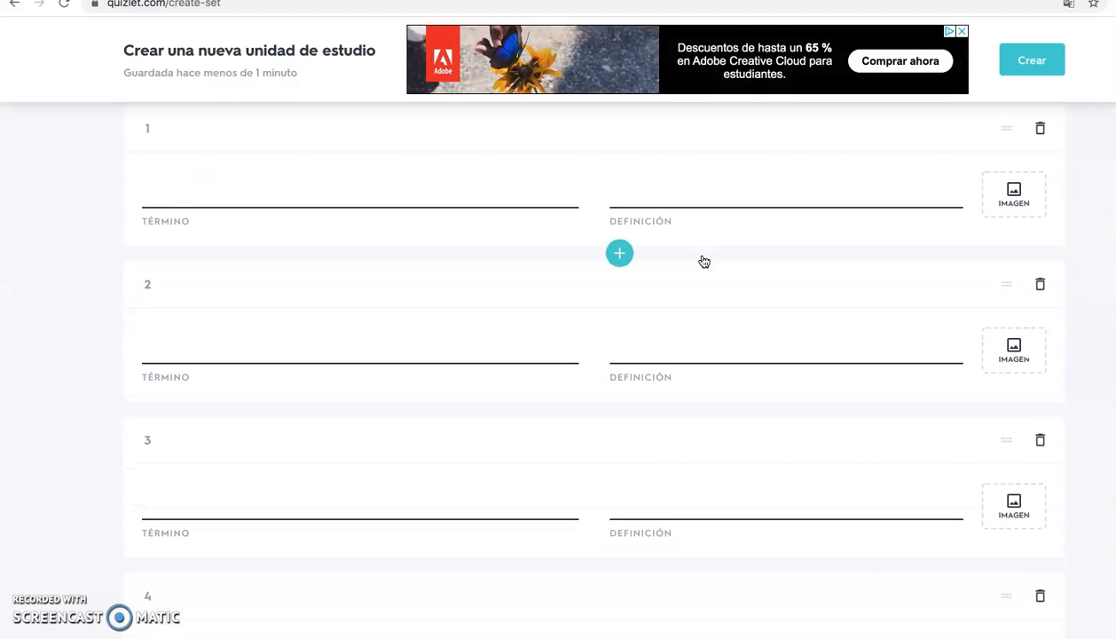
pyautogui.scroll(1, 703, 261)
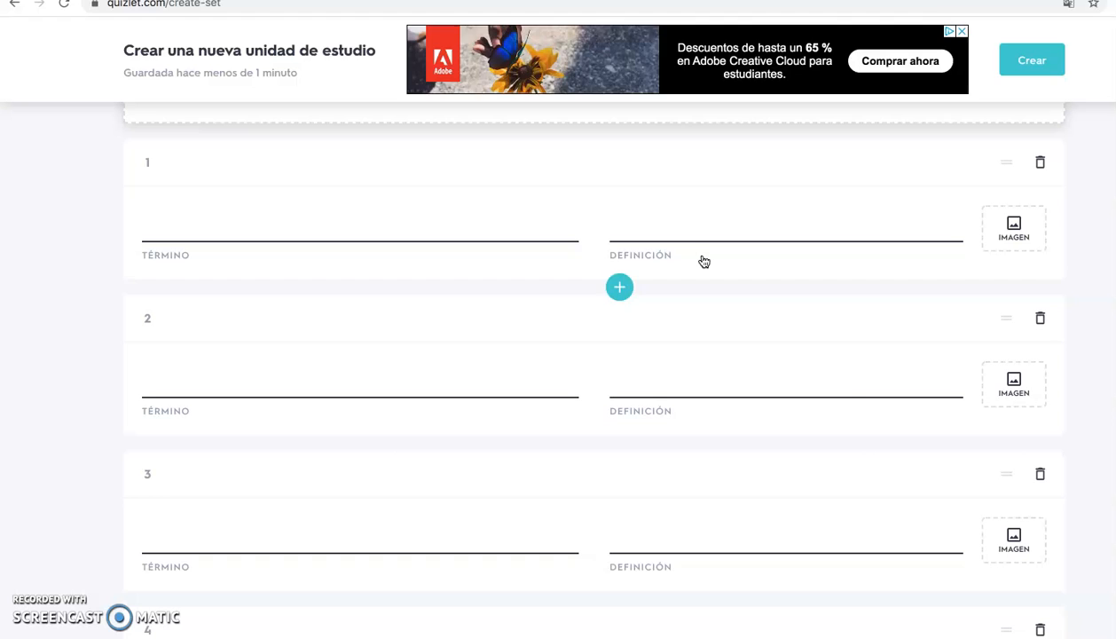
pyautogui.click(222, 224)
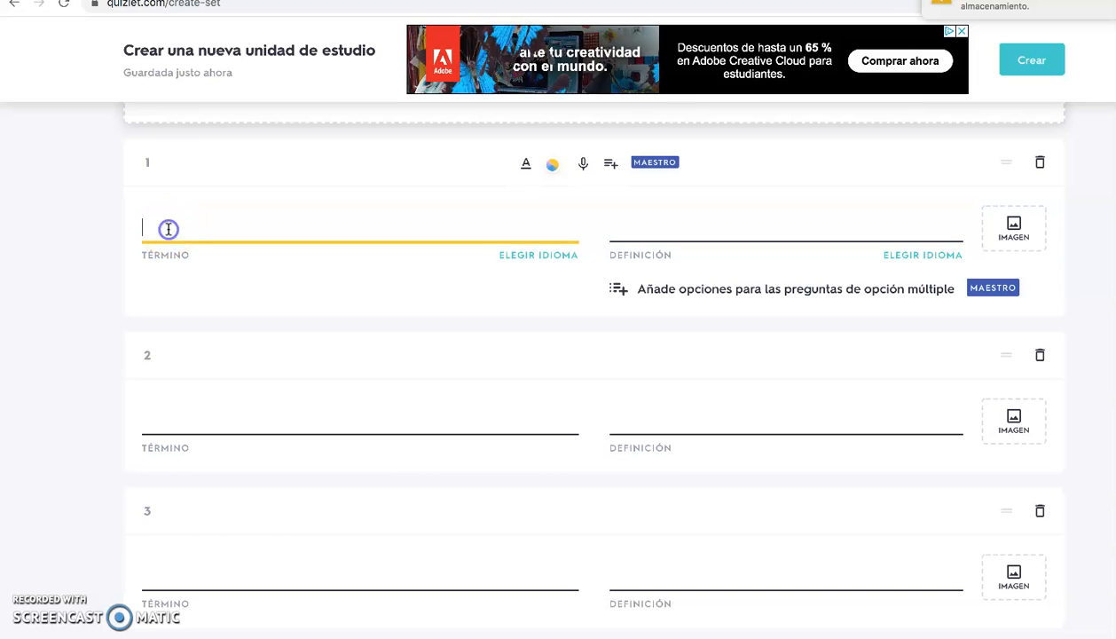
pyautogui.write('boring')
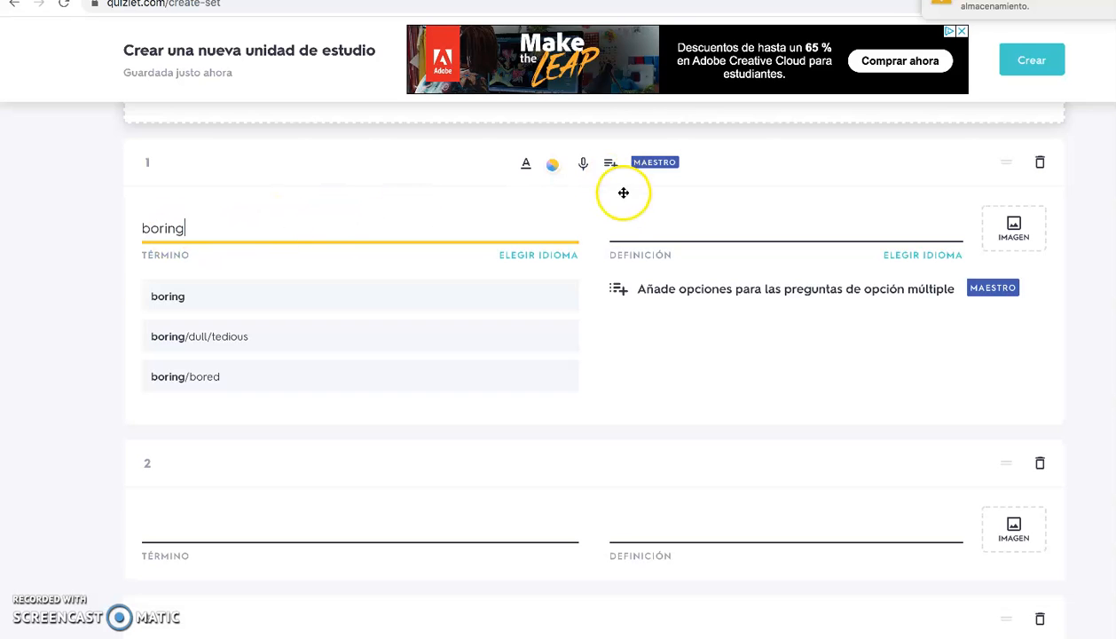
# Set the definition language of card 1 to English (Inglés)
pyautogui.click(623, 229)
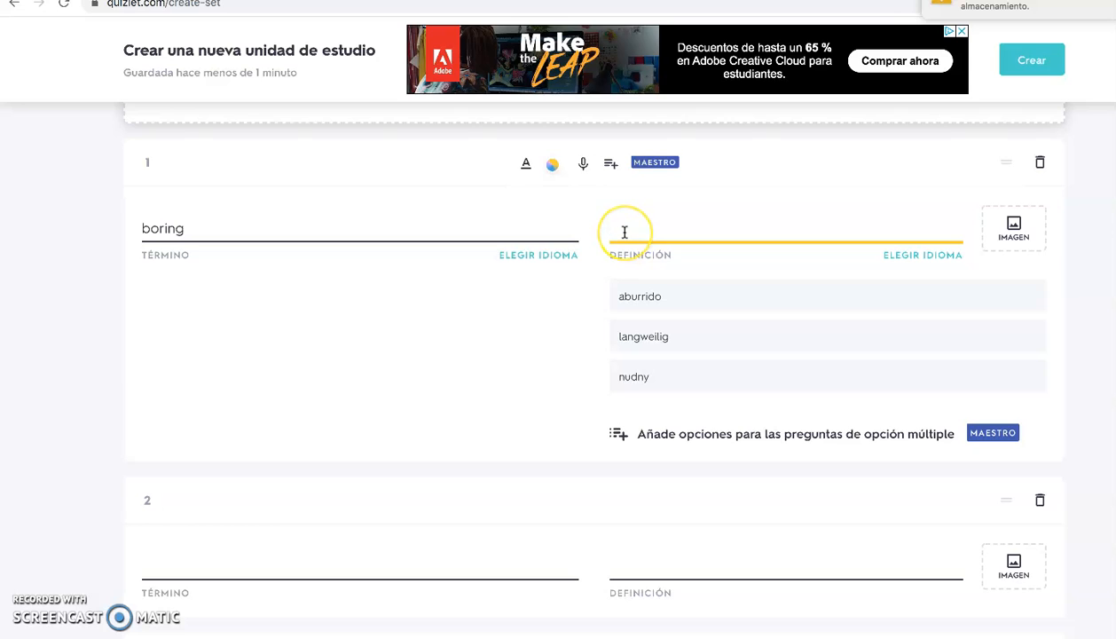
pyautogui.click(623, 224)
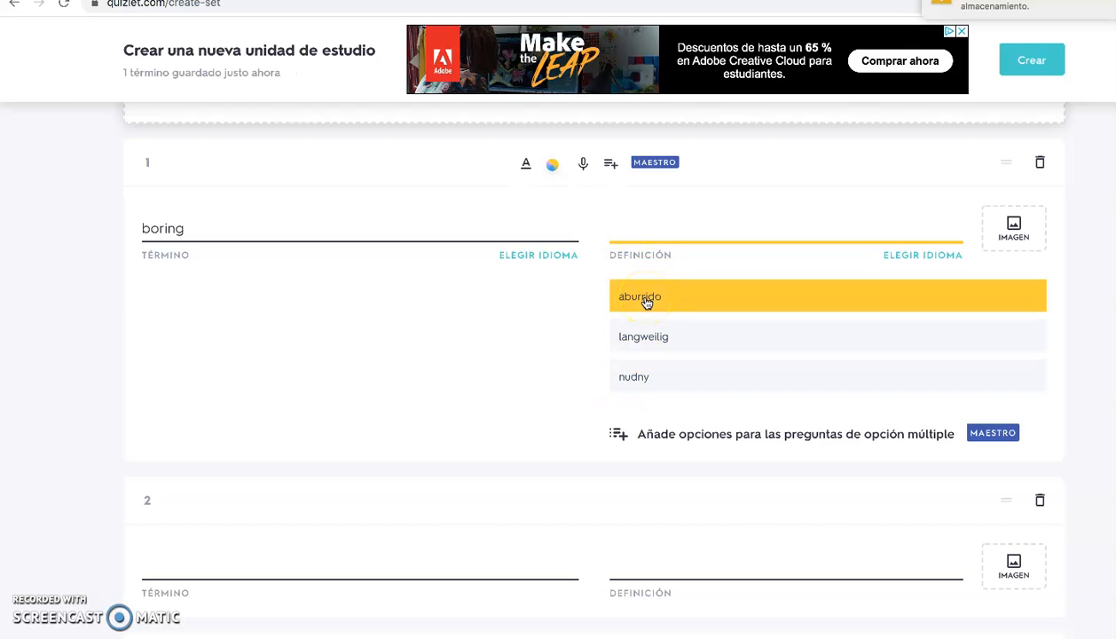
pyautogui.click(931, 257)
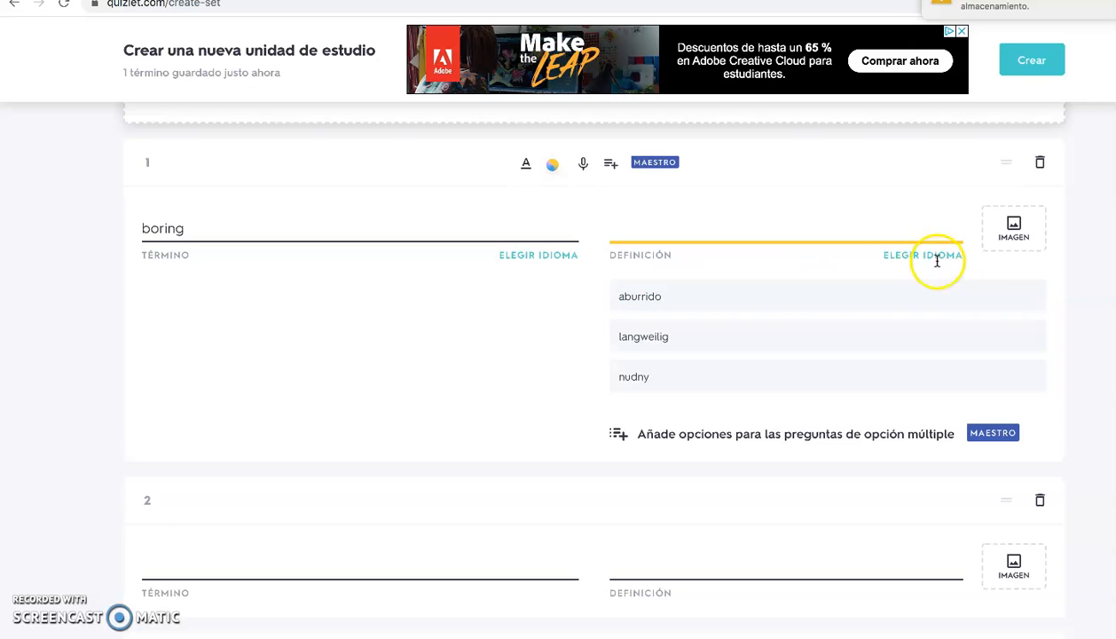
pyautogui.click(774, 344)
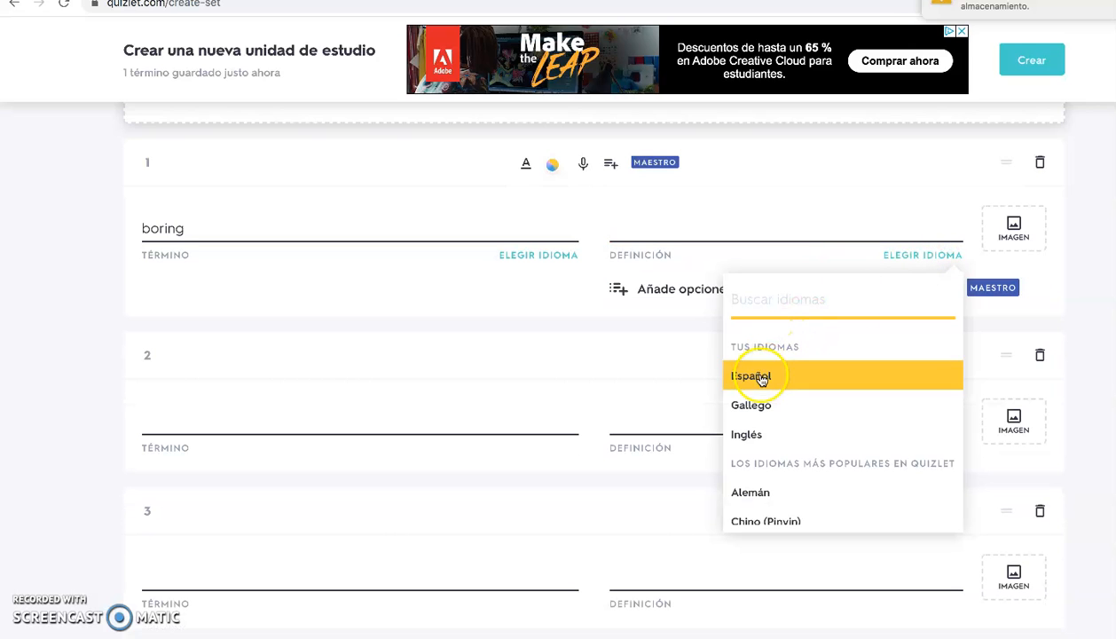
pyautogui.click(748, 438)
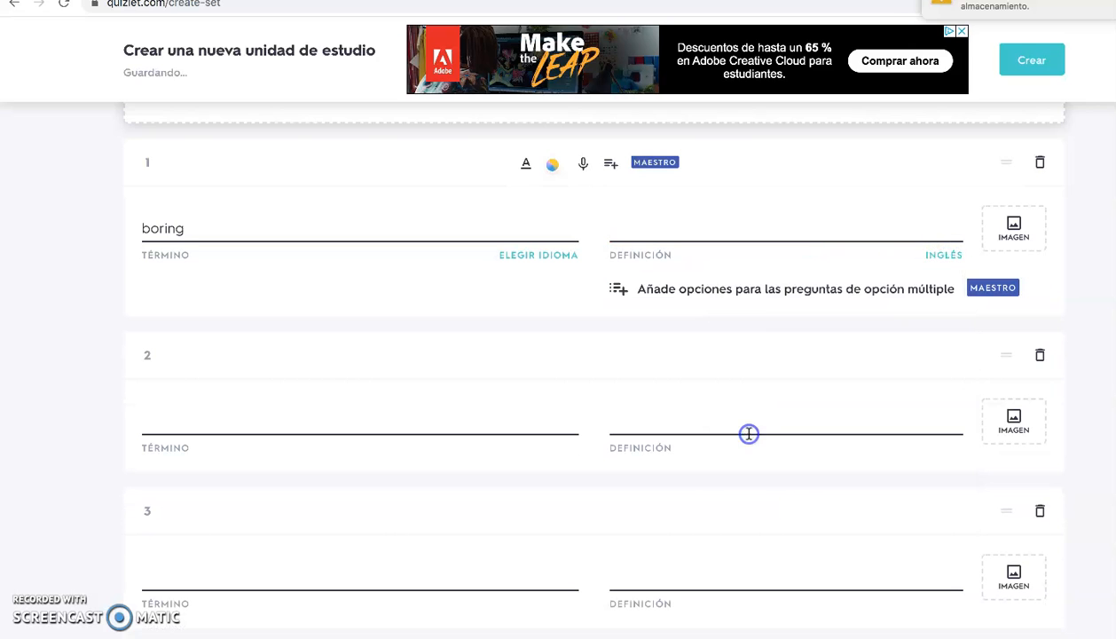
# Fill card 1's definition with the suggestion "dull, uninteresting" and add the suggested black-and-white photo of a man holding his head
pyautogui.click(680, 221)
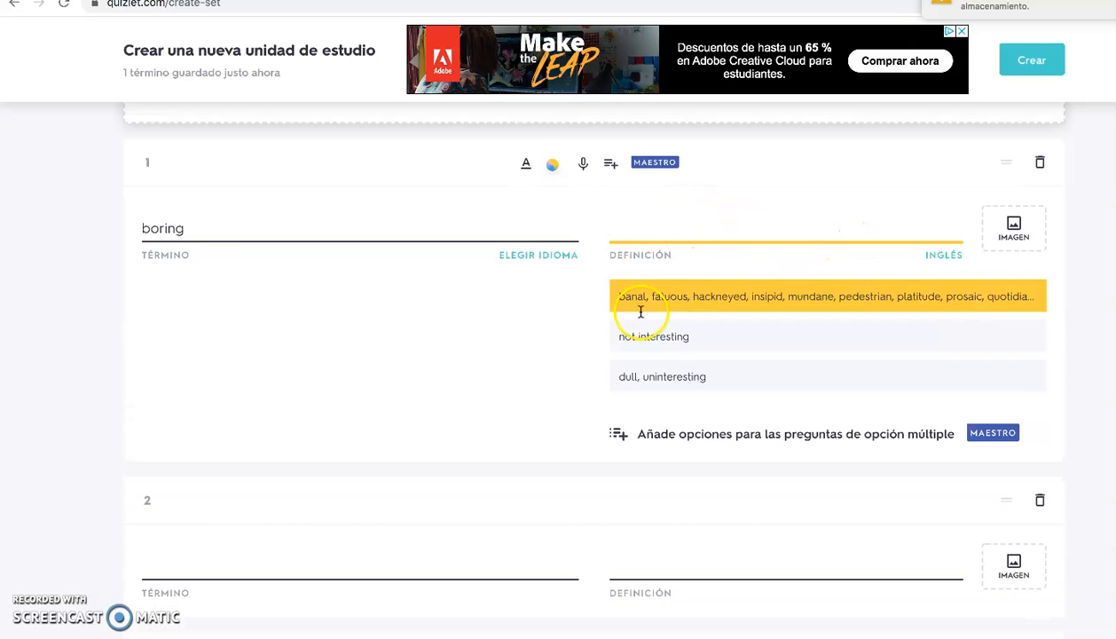
pyautogui.click(649, 376)
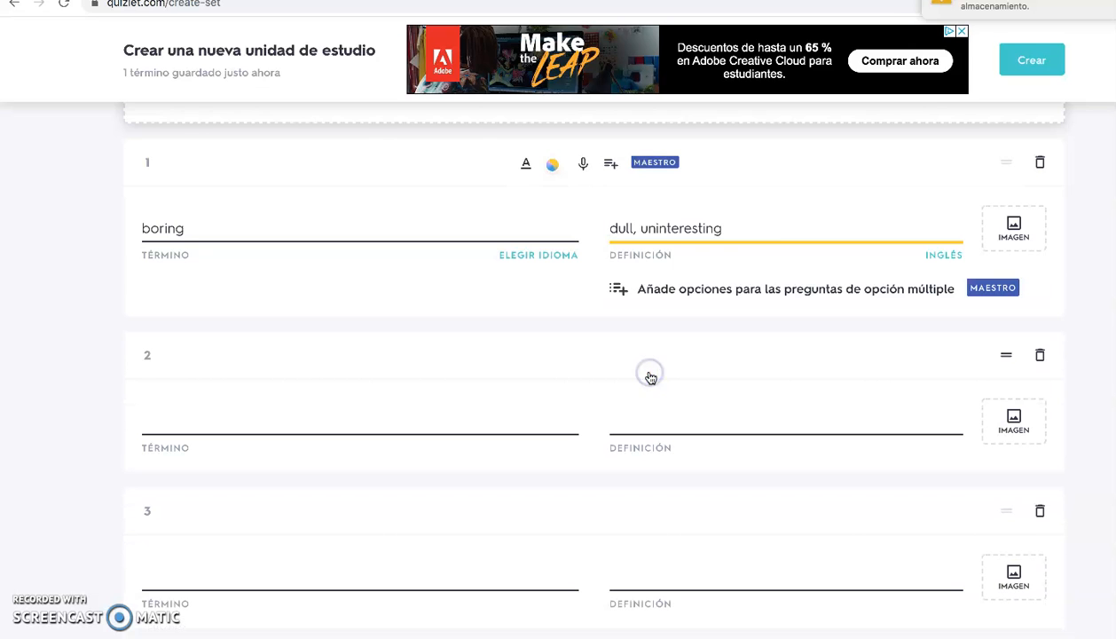
pyautogui.click(722, 240)
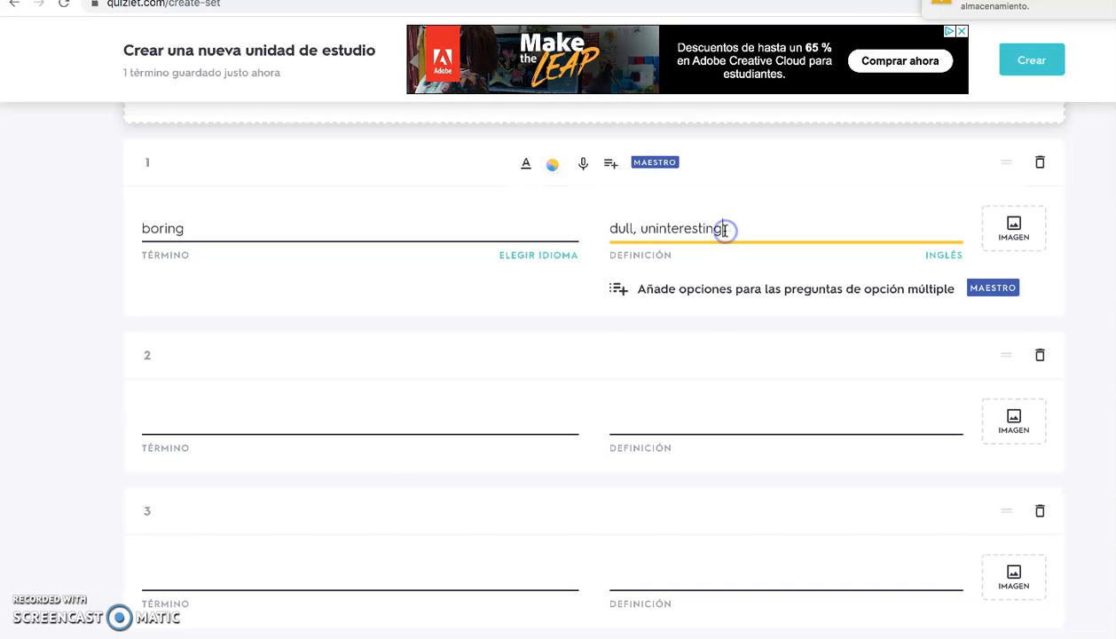
pyautogui.click(1008, 229)
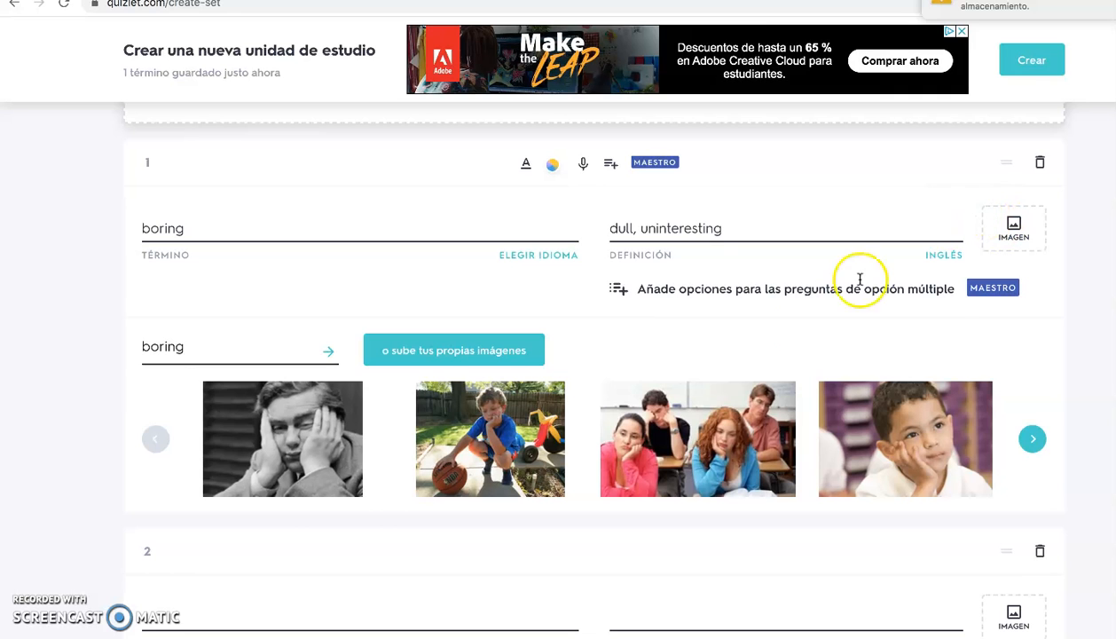
pyautogui.click(309, 454)
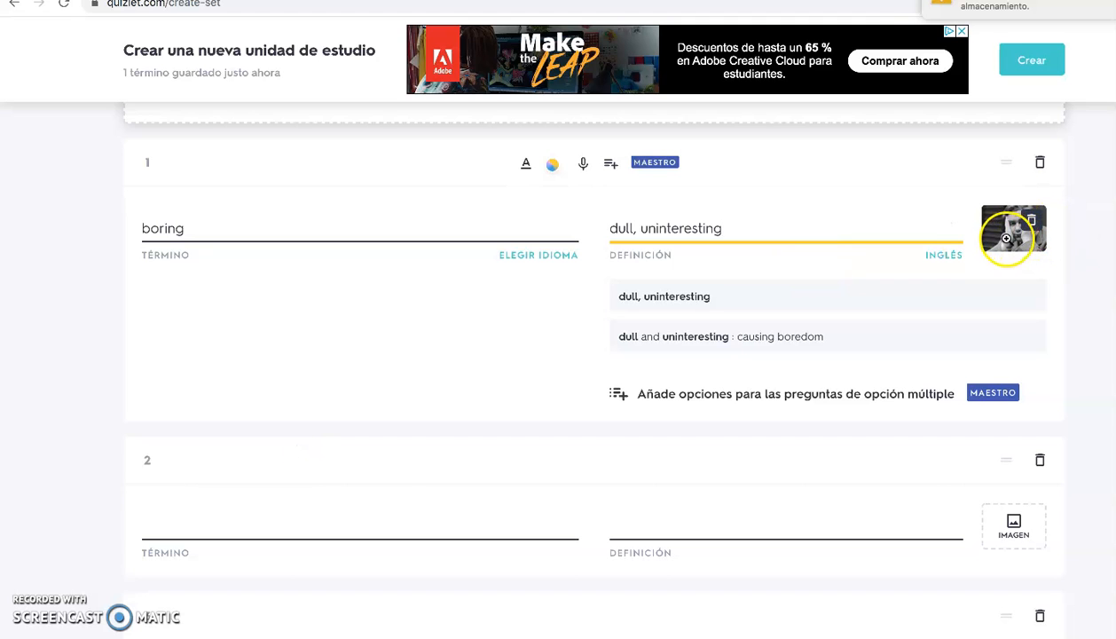
# Enter "gripping" as the term of card 2, taking the matching term suggestion
pyautogui.click(799, 302)
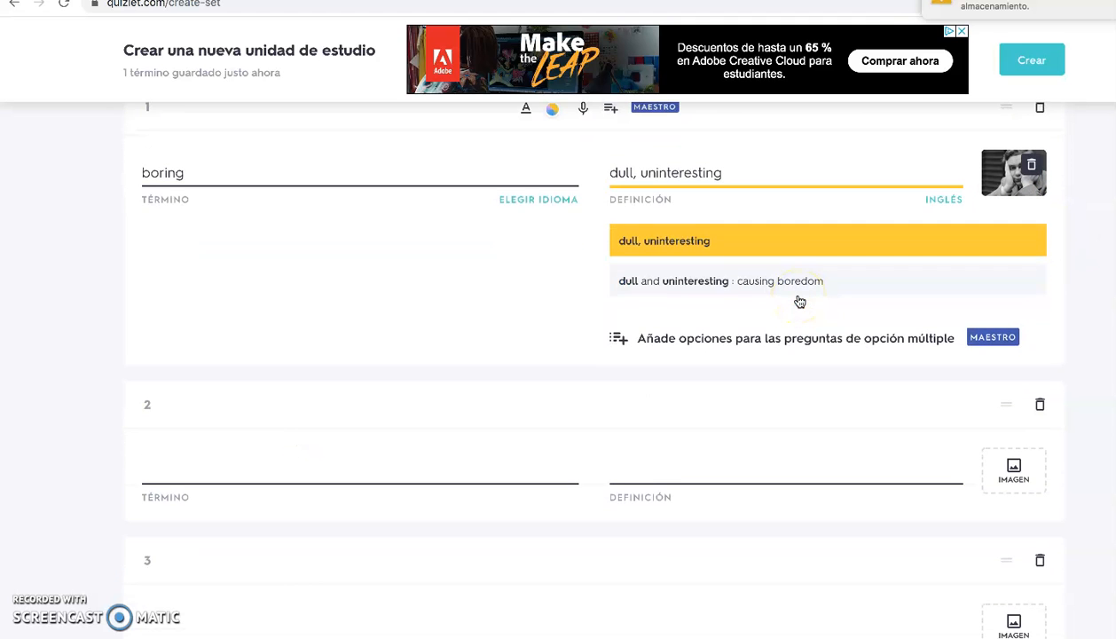
pyautogui.scroll(-3, 799, 298)
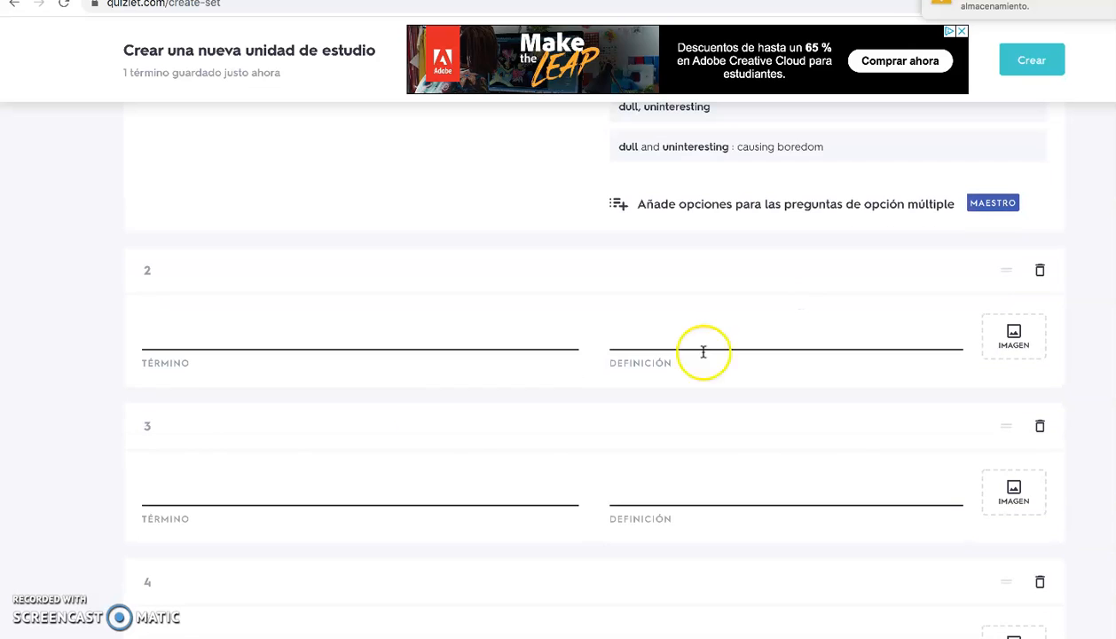
pyautogui.click(214, 336)
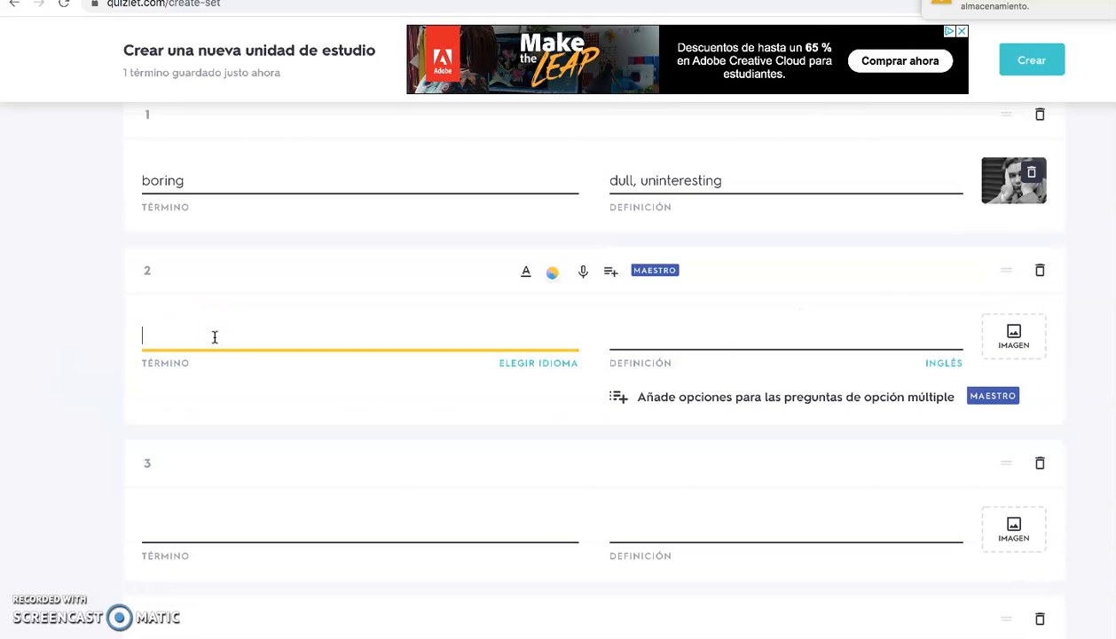
pyautogui.write('gripping')
pyautogui.click(249, 401)
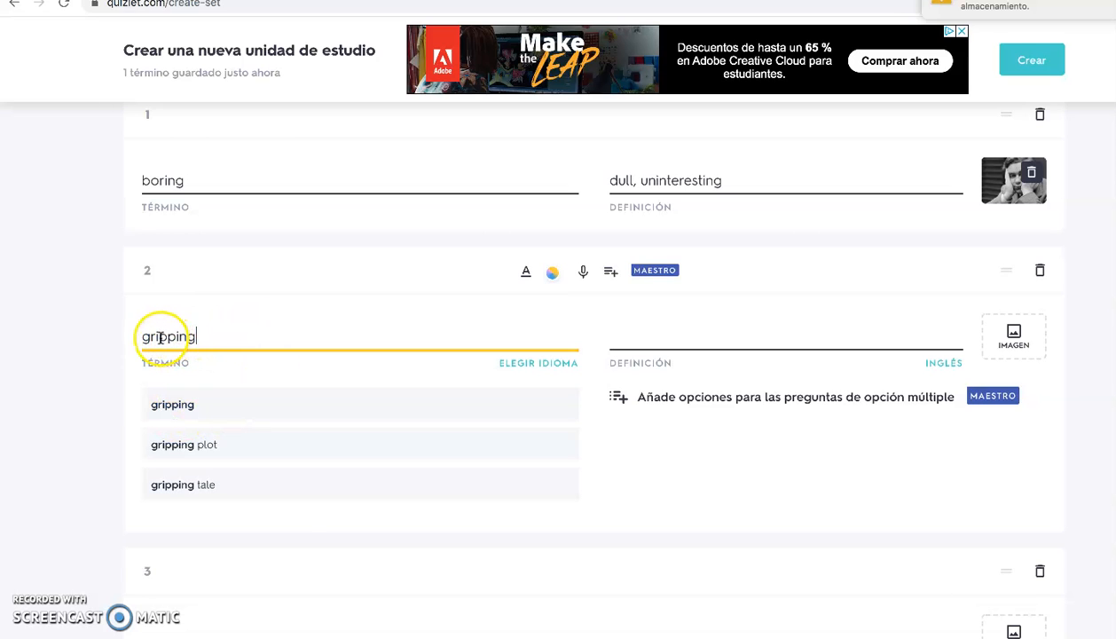
# Fill card 2's definition with the suggestion "exciting or interesting in a way that keeps your attention" and add the suggested photo of a woman reading a book
pyautogui.click(632, 335)
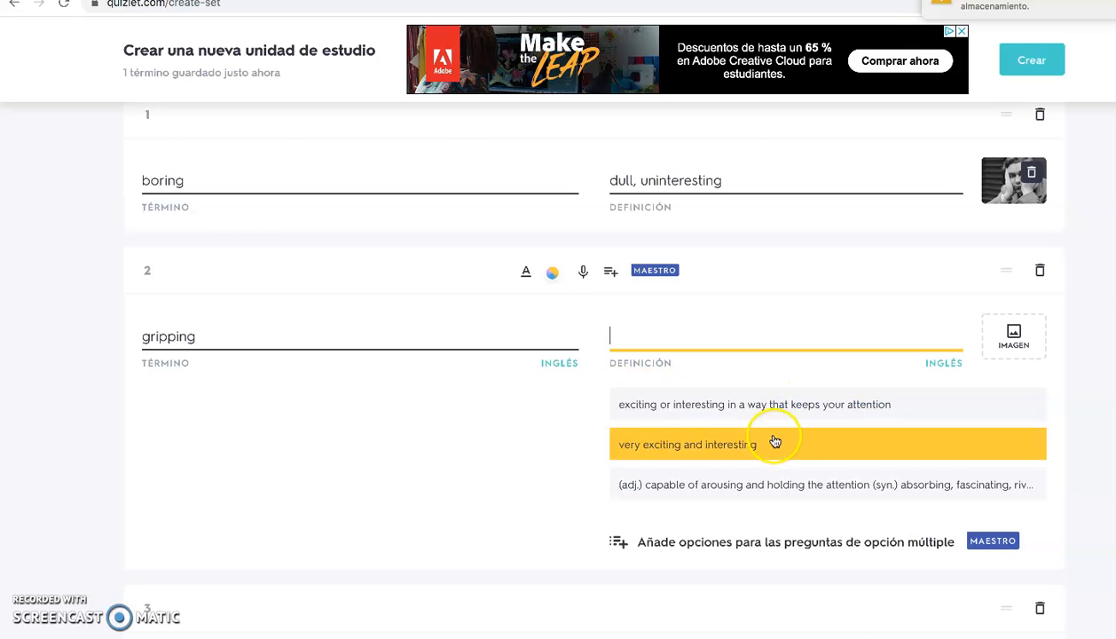
pyautogui.click(751, 405)
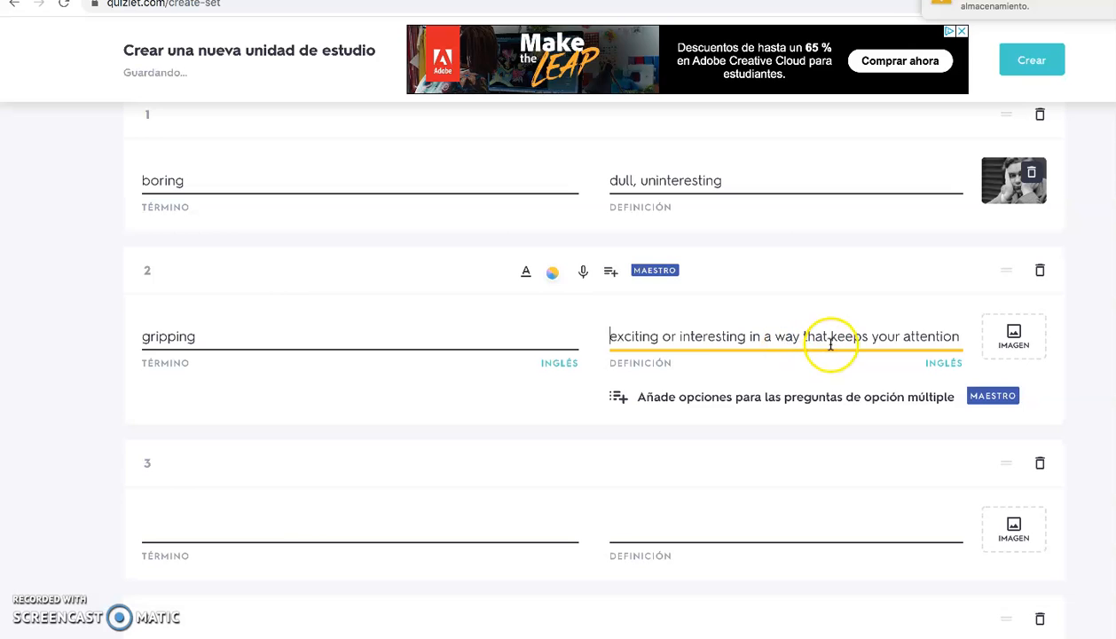
pyautogui.click(1018, 333)
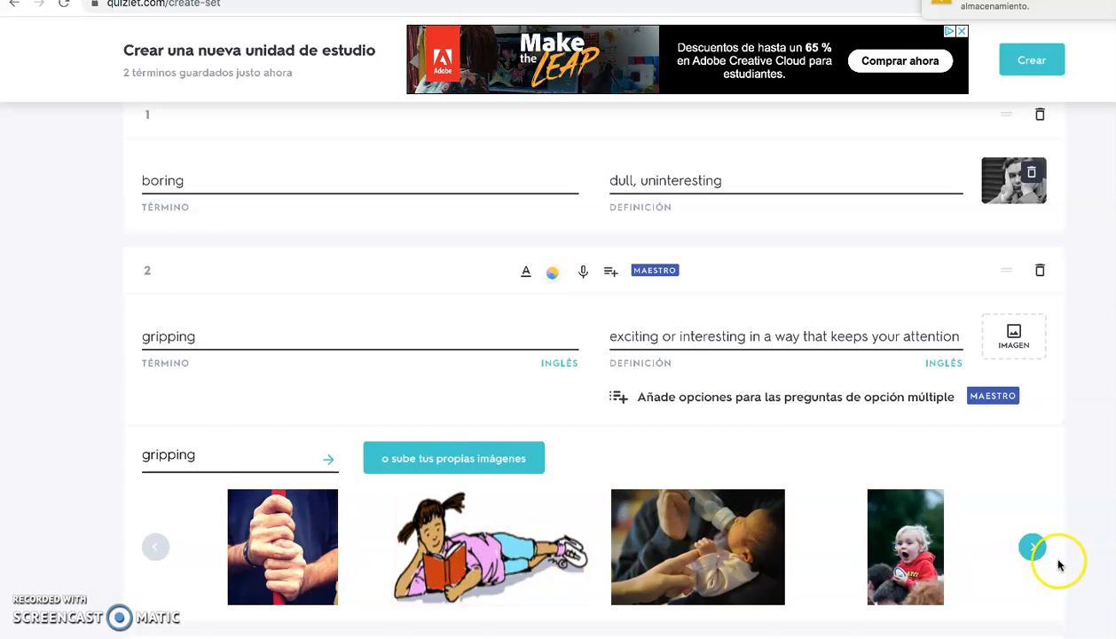
pyautogui.click(1031, 549)
pyautogui.click(1029, 550)
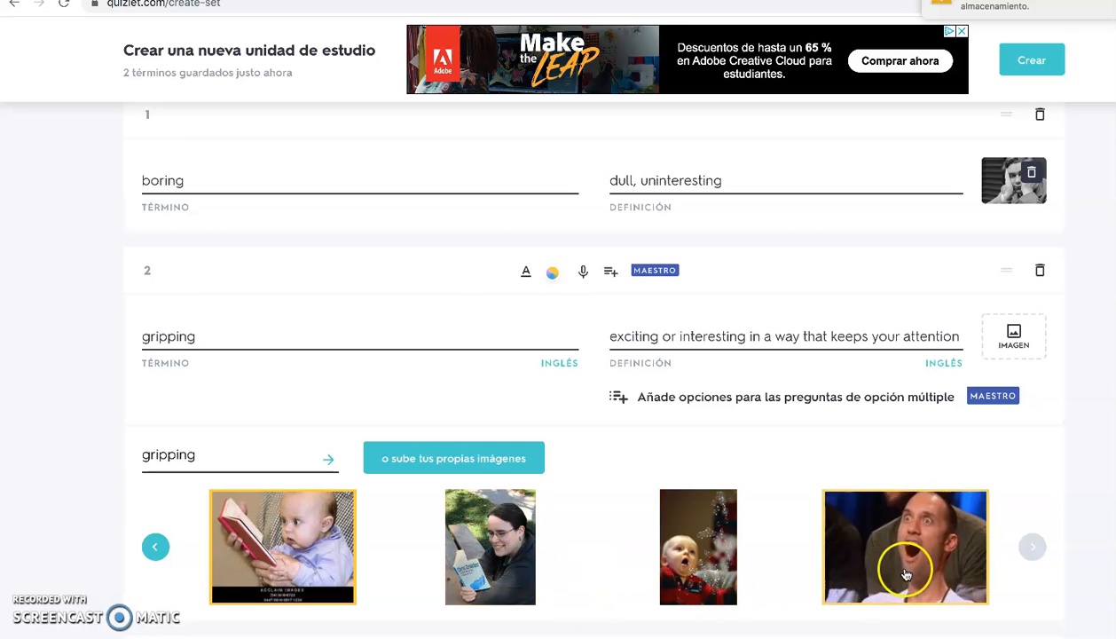
pyautogui.click(507, 583)
# Enter "haunting" as card 3's term, with the suggested definition "difficult to ignore or forget; something not easily forgotten"
pyautogui.scroll(-2, 700, 553)
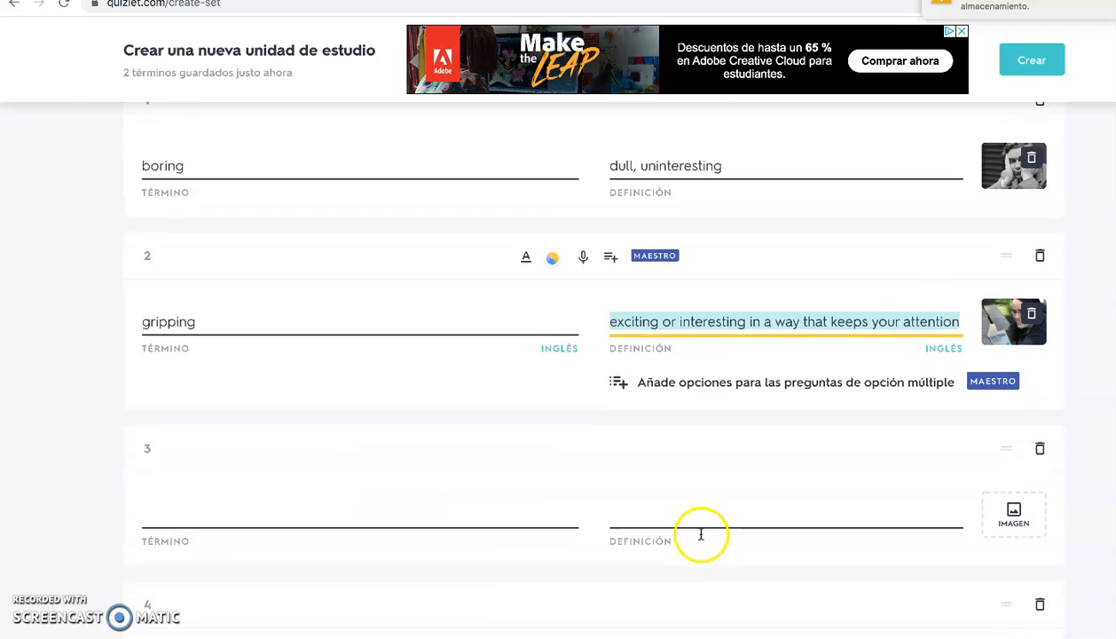
pyautogui.click(248, 460)
pyautogui.write('haunting')
pyautogui.click(214, 463)
pyautogui.click(631, 463)
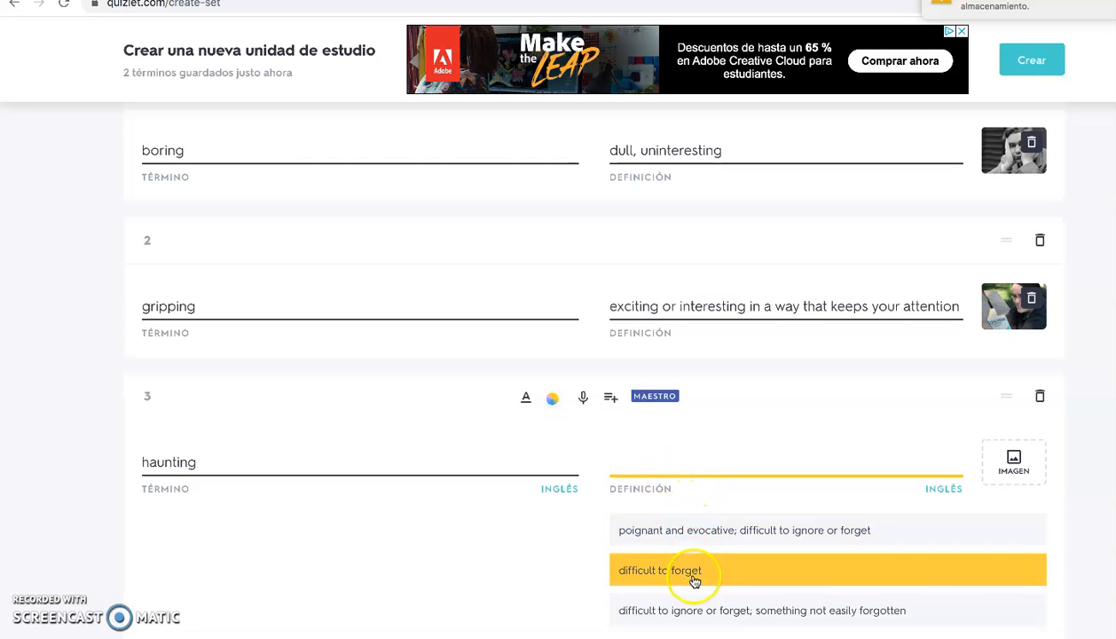
pyautogui.click(697, 609)
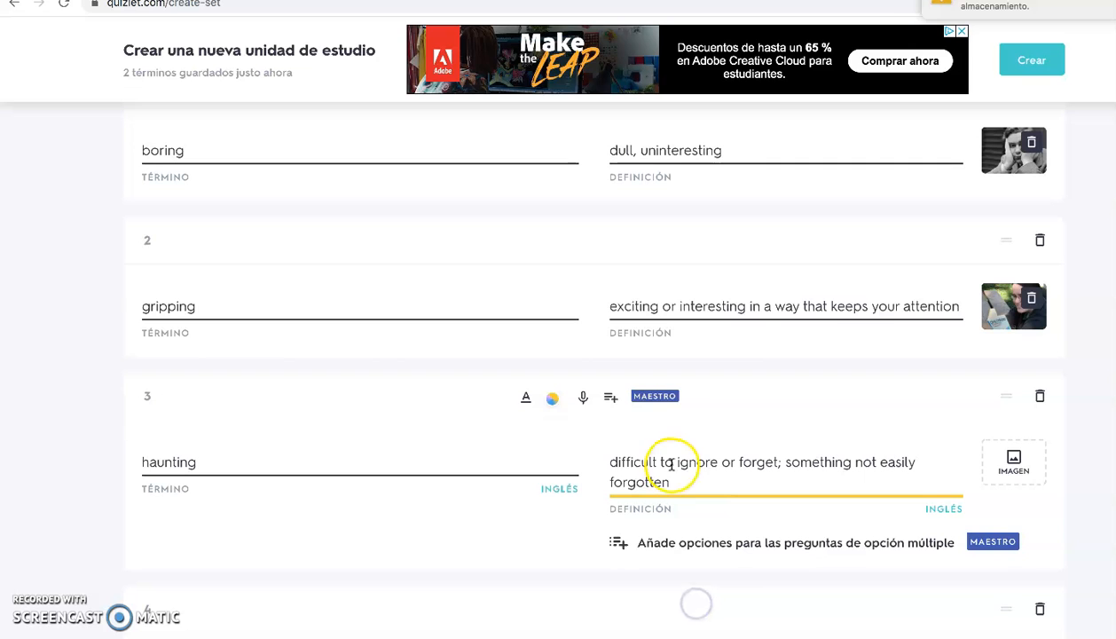
# Add the suggested pop-art comic picture of a blonde woman as card 3's image
pyautogui.click(1013, 462)
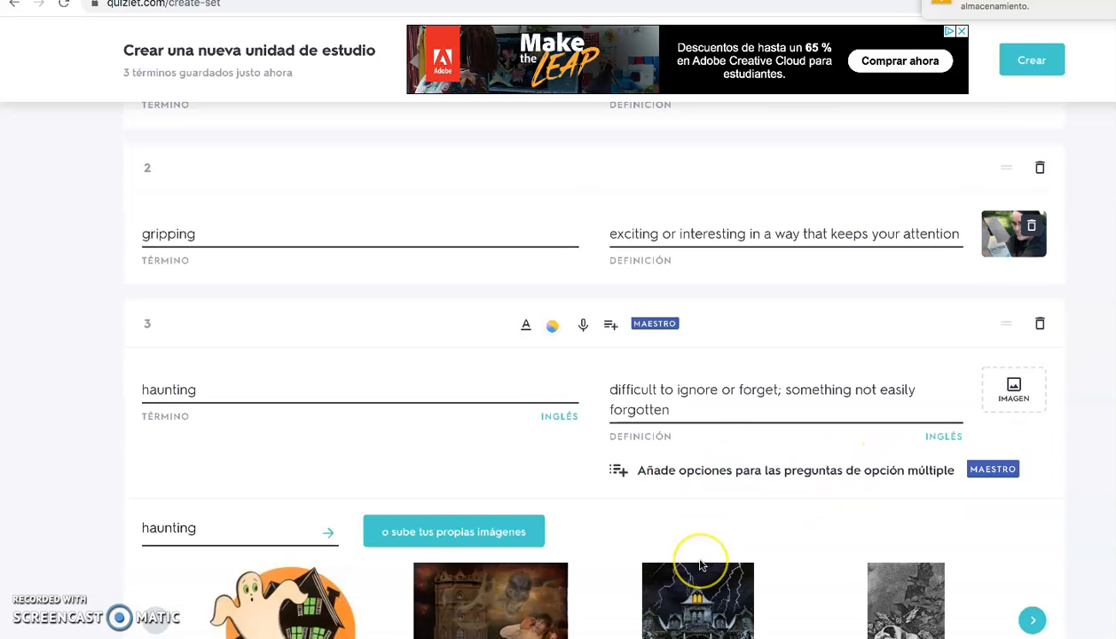
pyautogui.click(1043, 550)
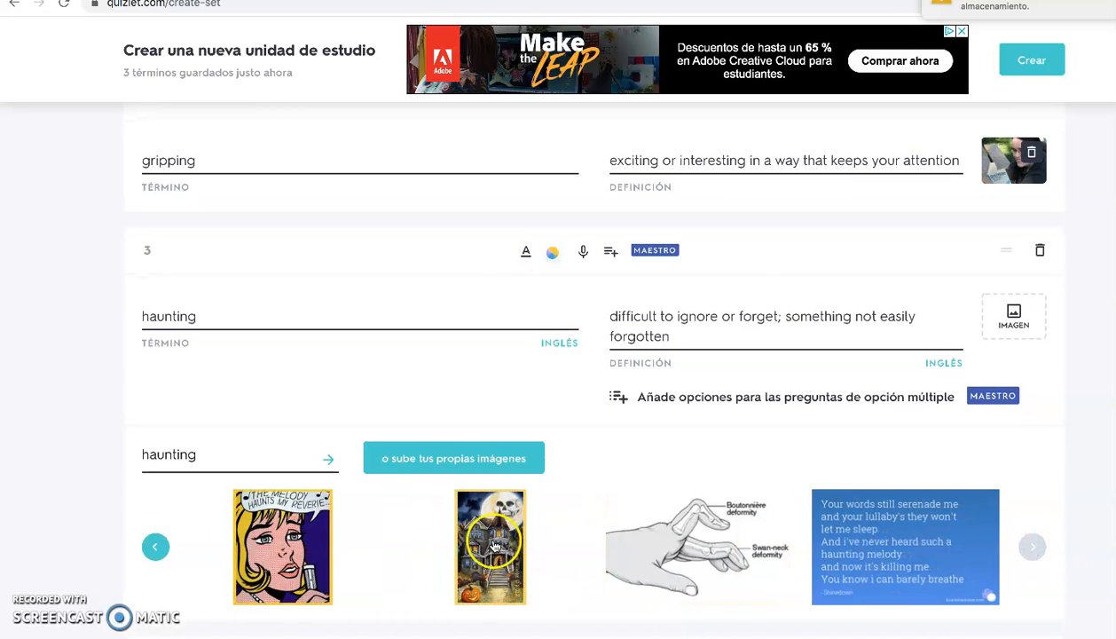
pyautogui.click(253, 550)
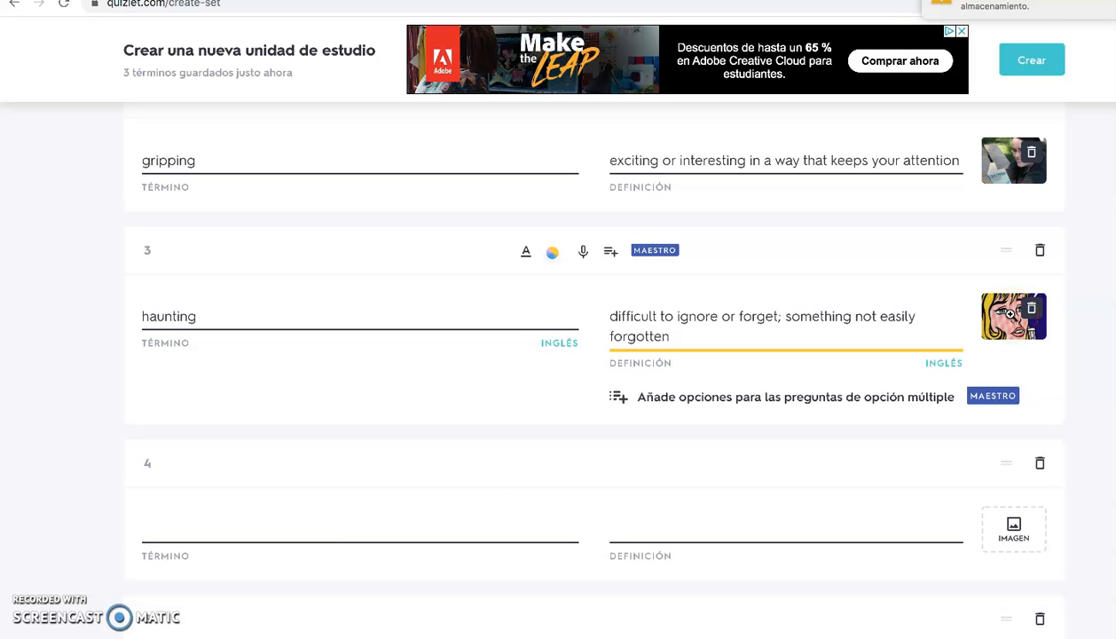
# Add four blank cards at the end of the study set
pyautogui.scroll(-4, 1010, 314)
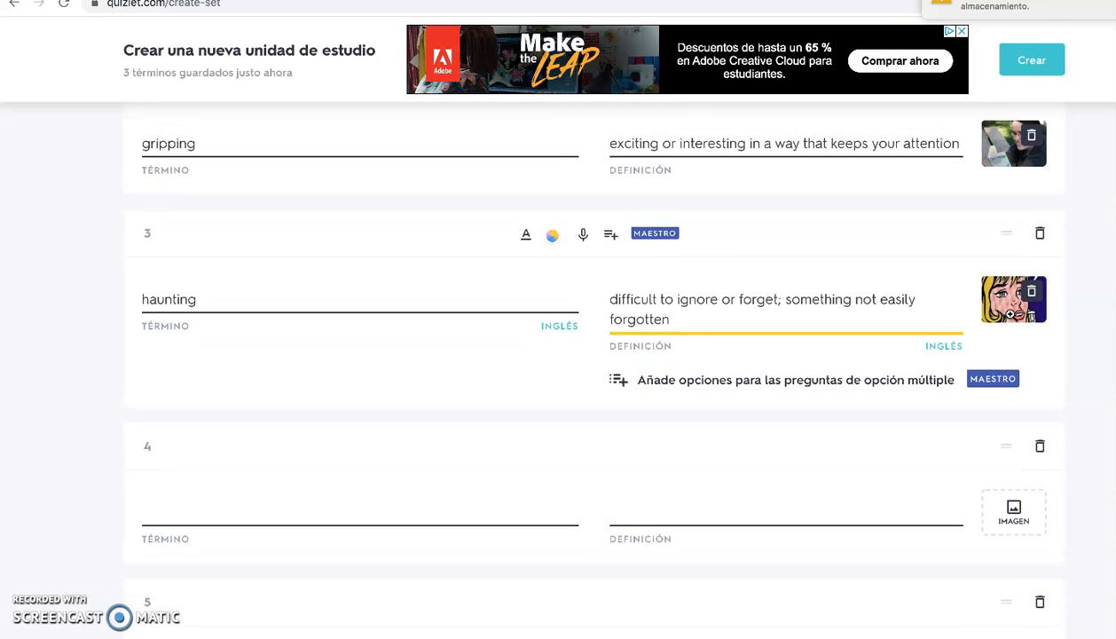
pyautogui.scroll(3, 1008, 322)
pyautogui.scroll(4, 1009, 322)
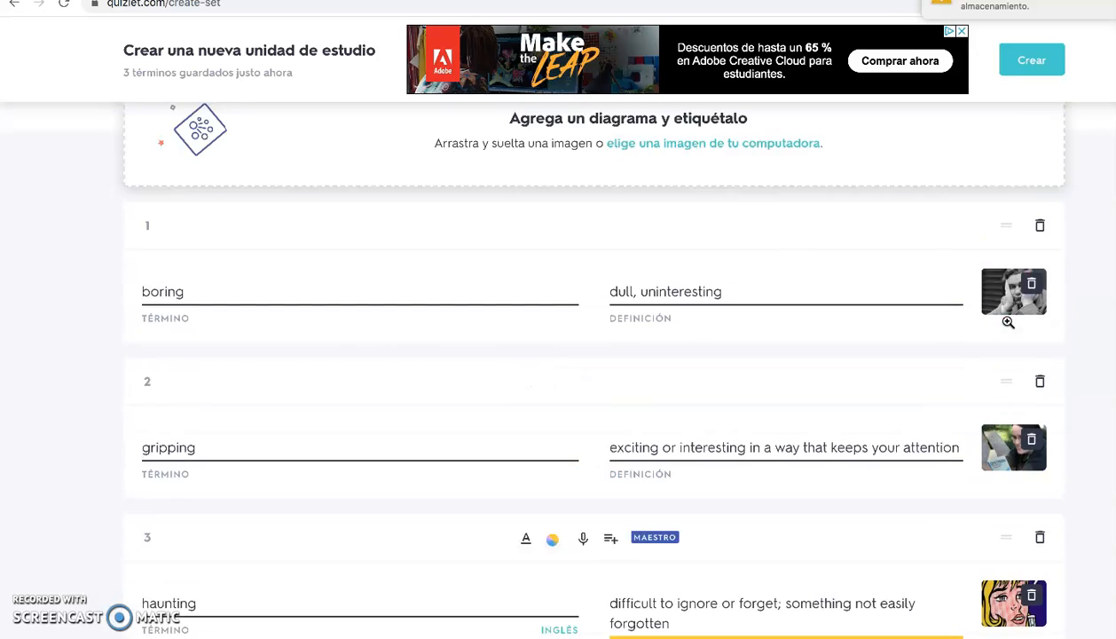
pyautogui.scroll(-2, 1009, 322)
pyautogui.scroll(-5, 1009, 322)
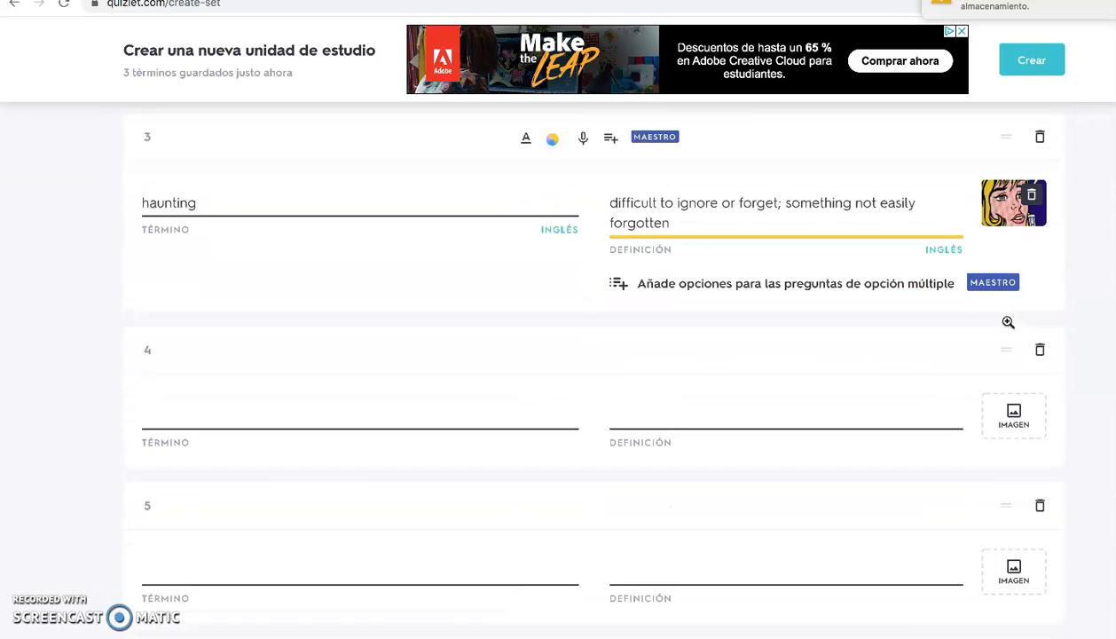
pyautogui.click(647, 562)
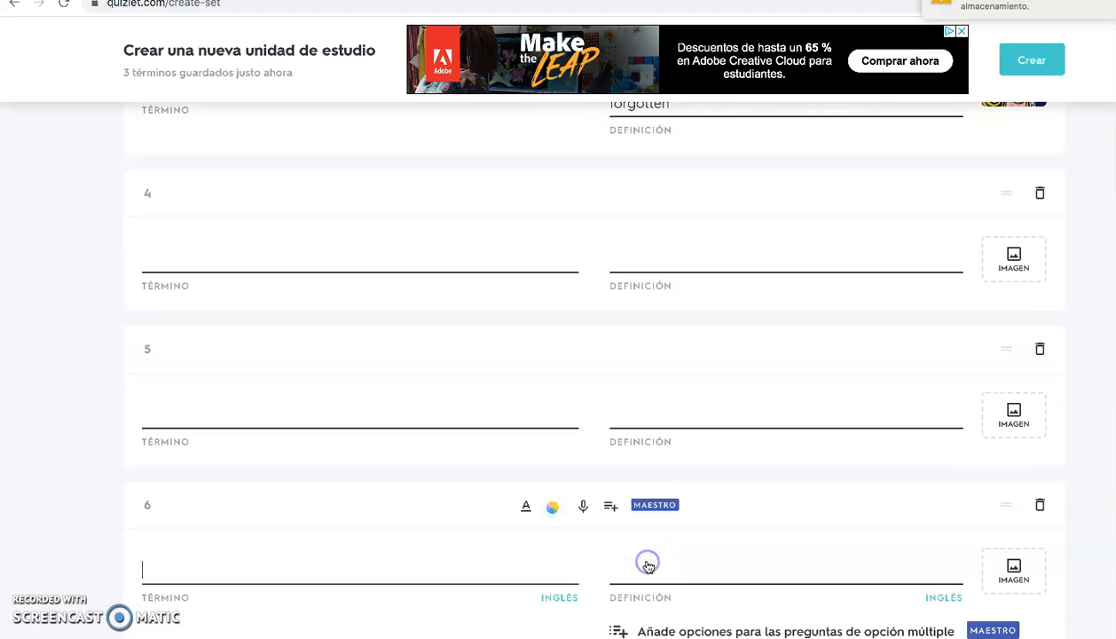
pyautogui.click(647, 565)
pyautogui.click(647, 565)
pyautogui.click(645, 564)
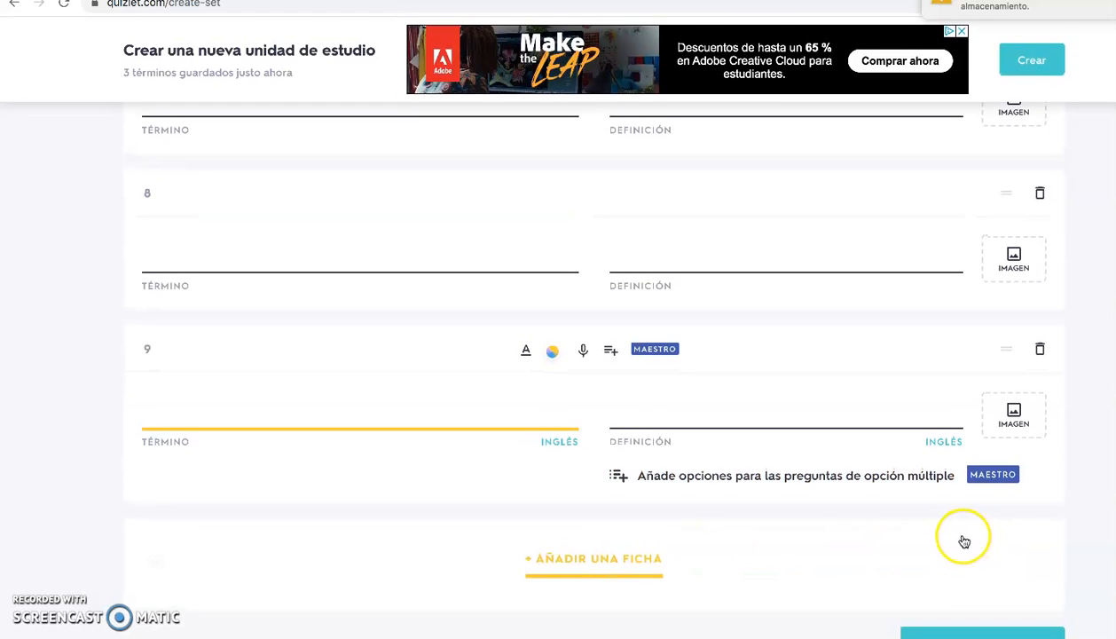
# Create the study set and dismiss the sharing options
pyautogui.click(942, 630)
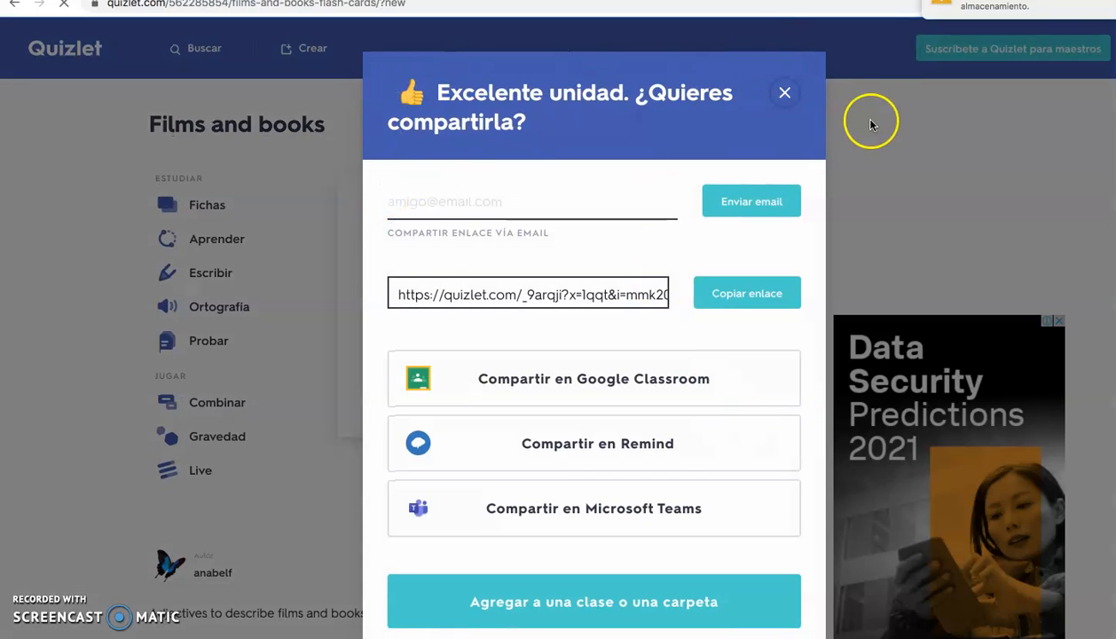
pyautogui.click(785, 95)
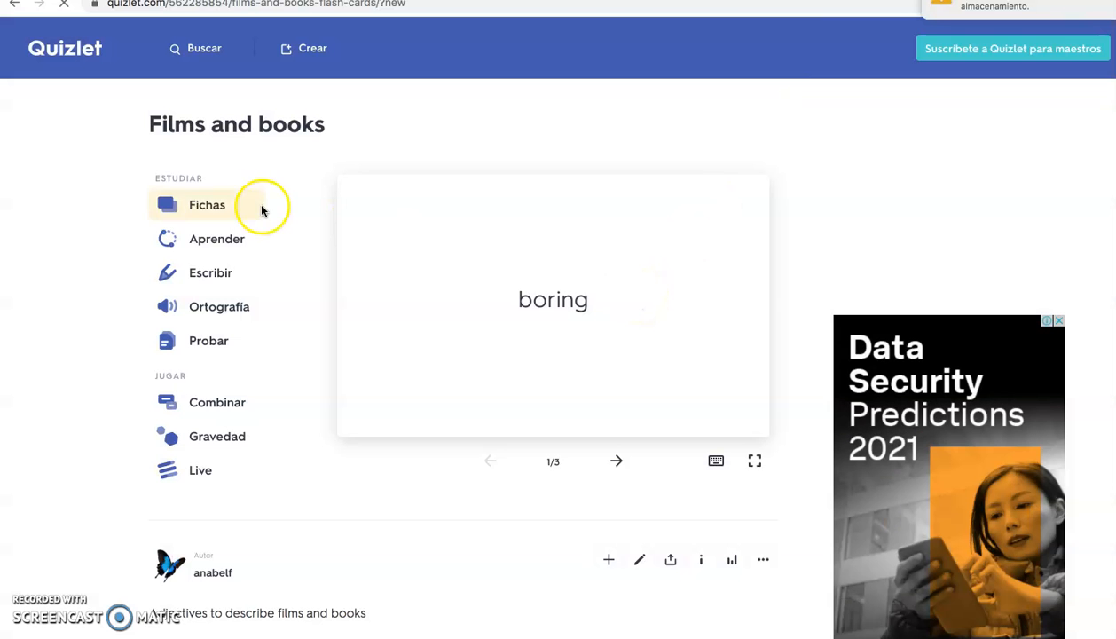
# Review the new set's title, study modes, and its terms with their definitions and images
pyautogui.moveTo(201, 121); pyautogui.dragTo(354, 143)
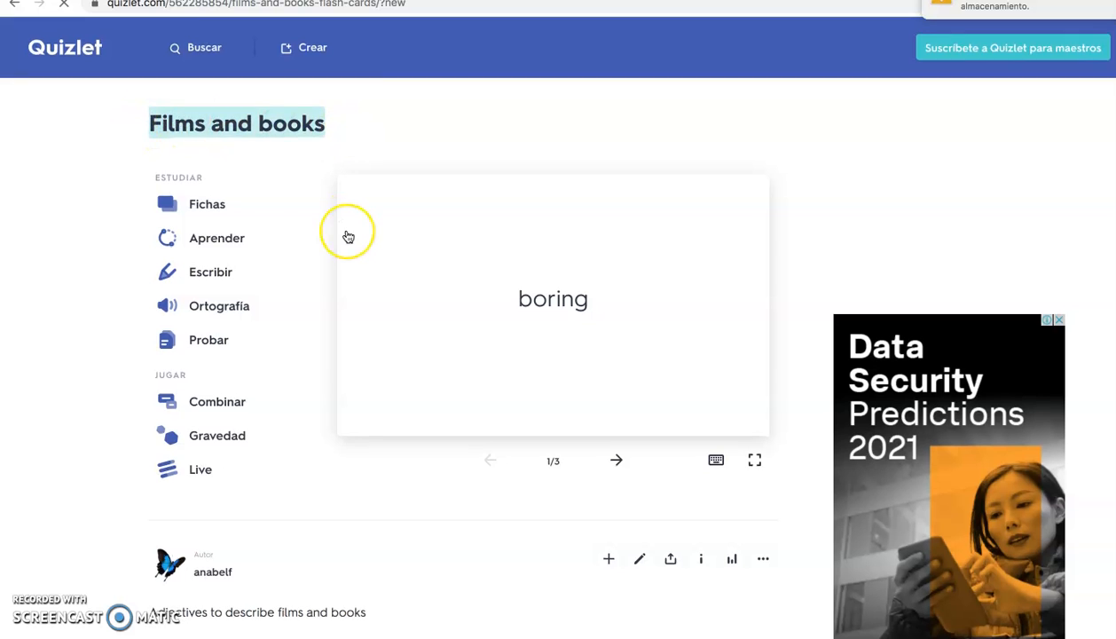
pyautogui.scroll(-5, 349, 236)
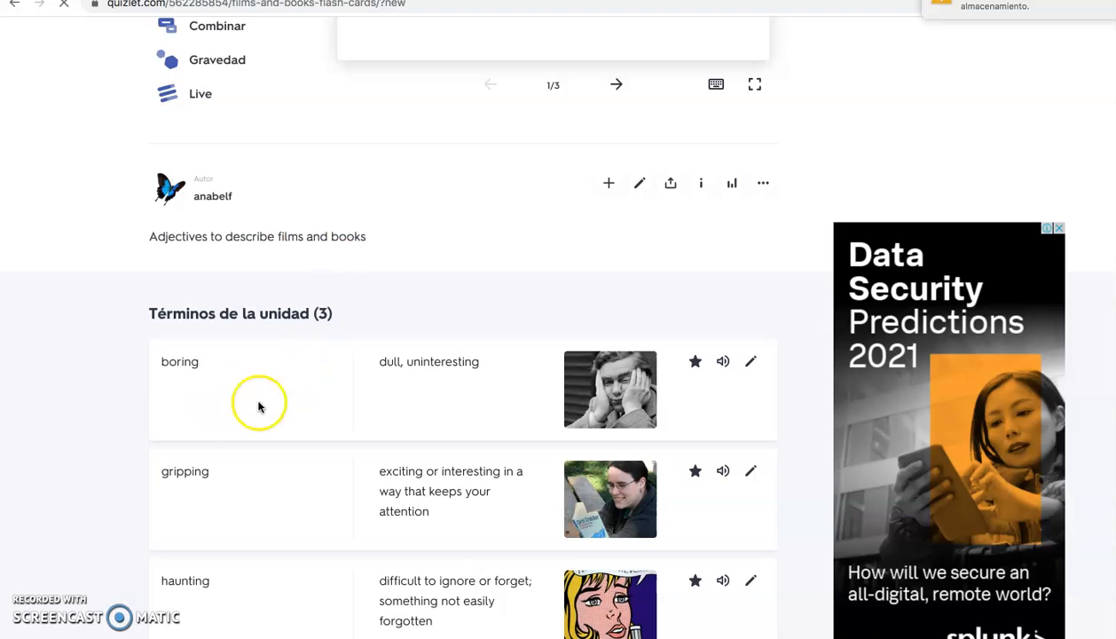
pyautogui.scroll(-2, 513, 429)
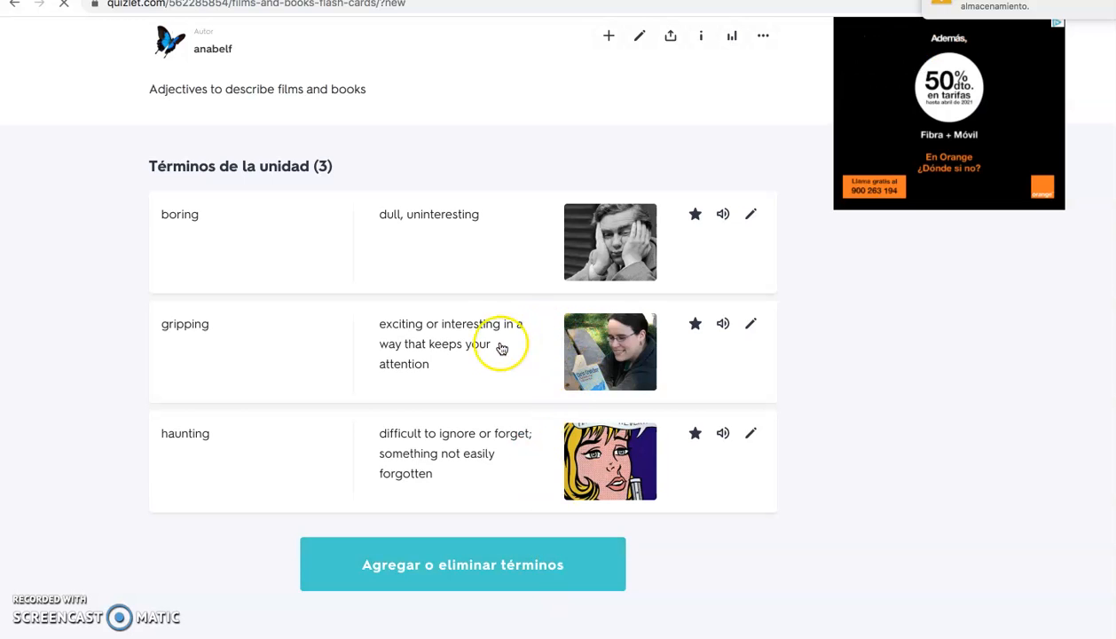
pyautogui.scroll(6, 476, 340)
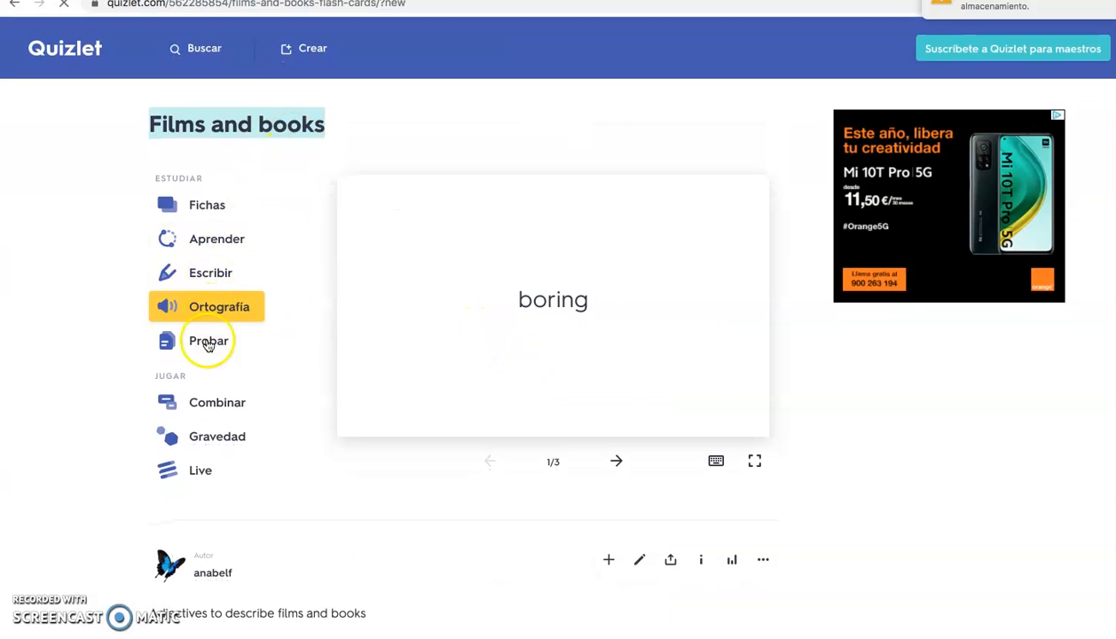
pyautogui.scroll(-2, 202, 448)
pyautogui.scroll(-5, 202, 448)
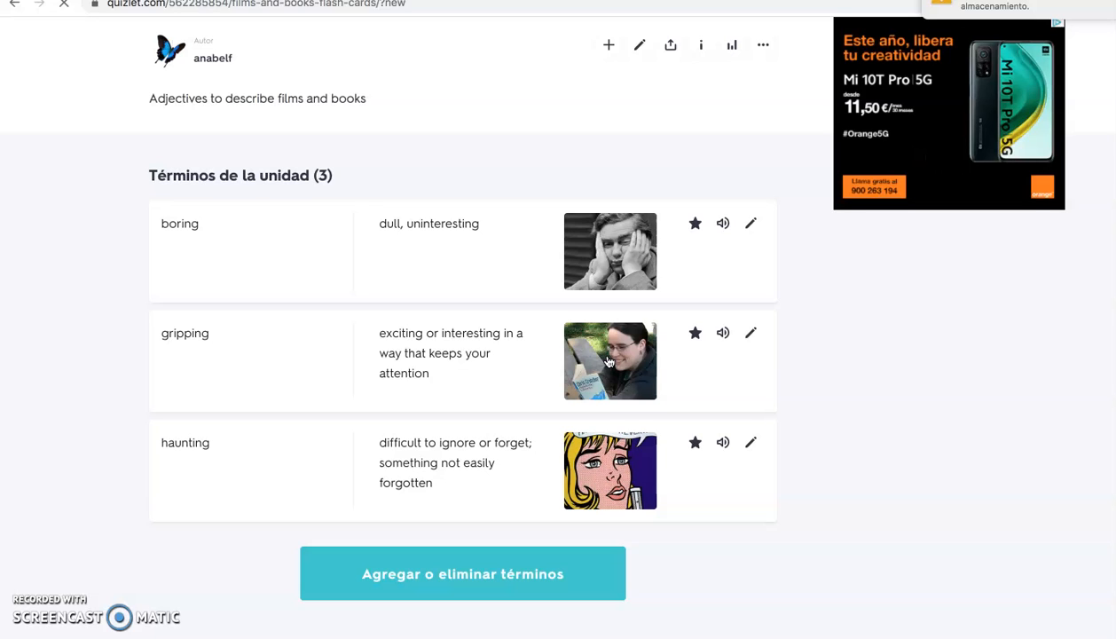
pyautogui.click(752, 334)
pyautogui.click(624, 358)
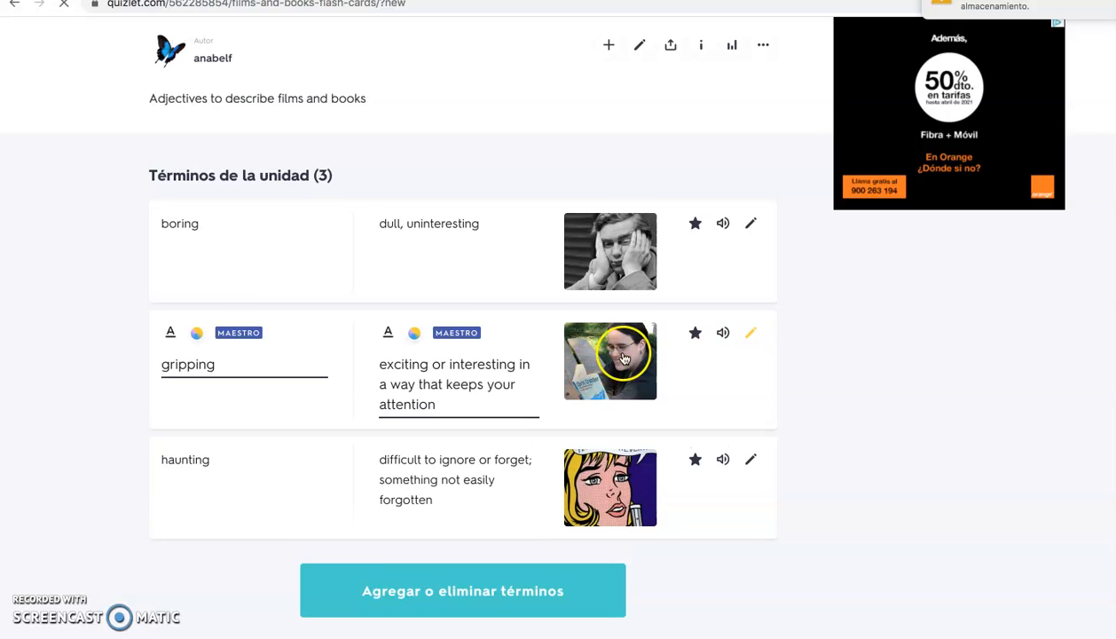
pyautogui.click(189, 362)
# Edit the set to replace the "gripping" card's image with the suggested drawing of a girl lying down reading a book, and save
pyautogui.scroll(3, 805, 342)
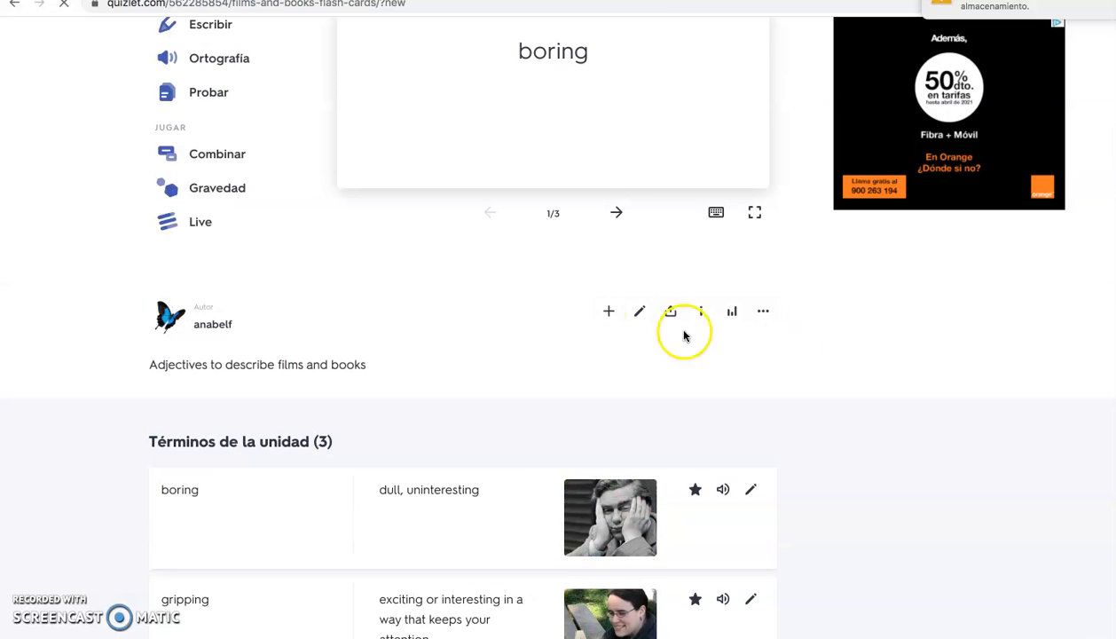
pyautogui.click(638, 314)
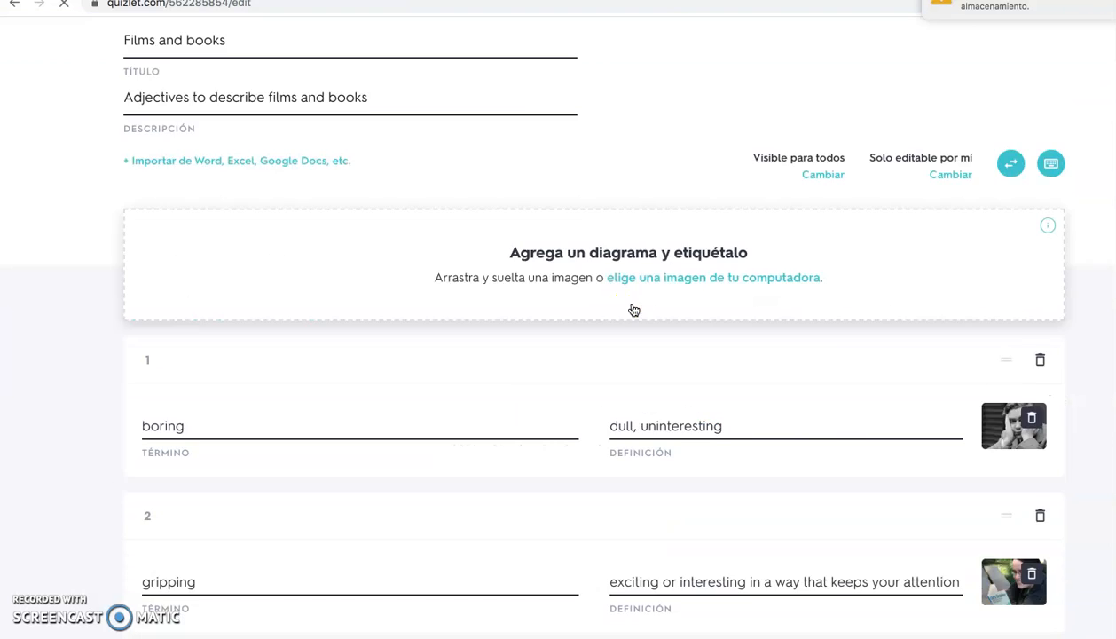
pyautogui.scroll(-3, 631, 310)
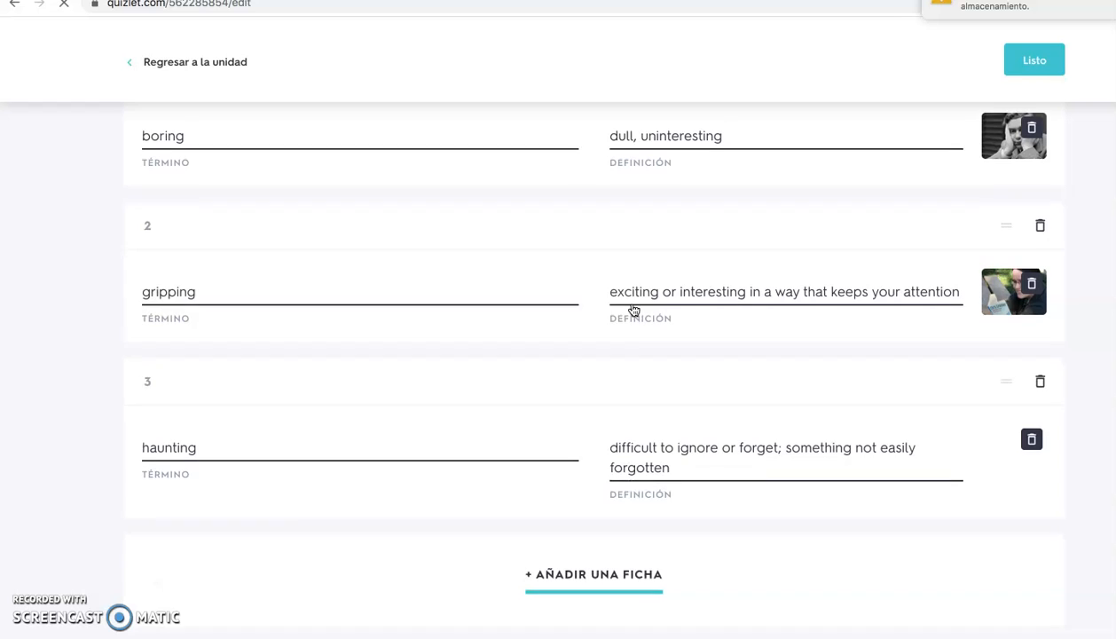
pyautogui.click(1033, 273)
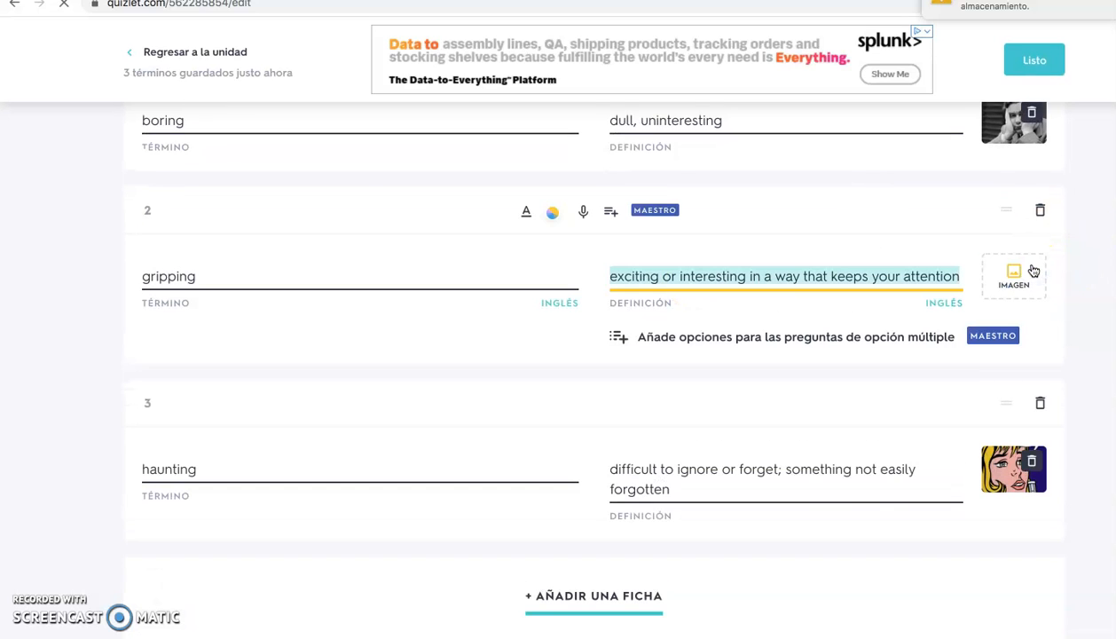
pyautogui.click(1012, 276)
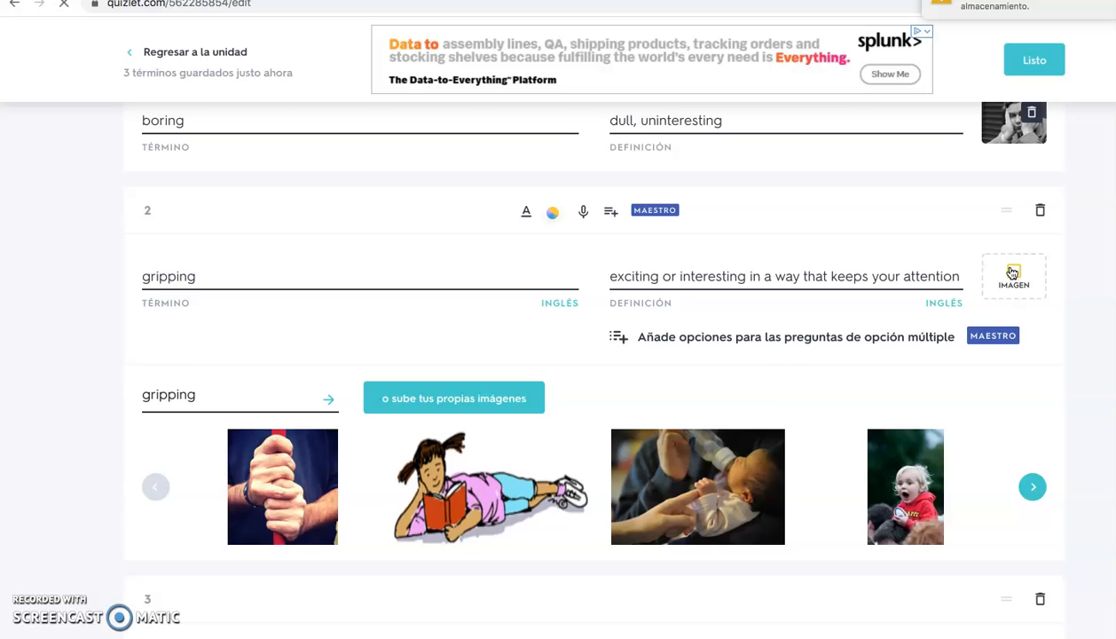
pyautogui.click(527, 469)
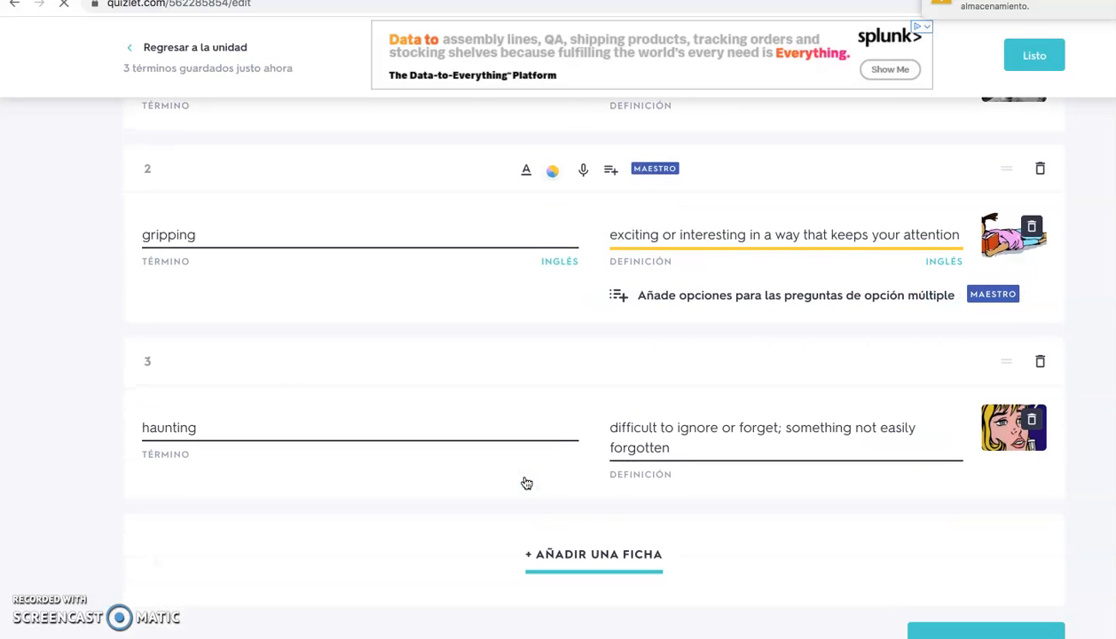
pyautogui.click(1002, 626)
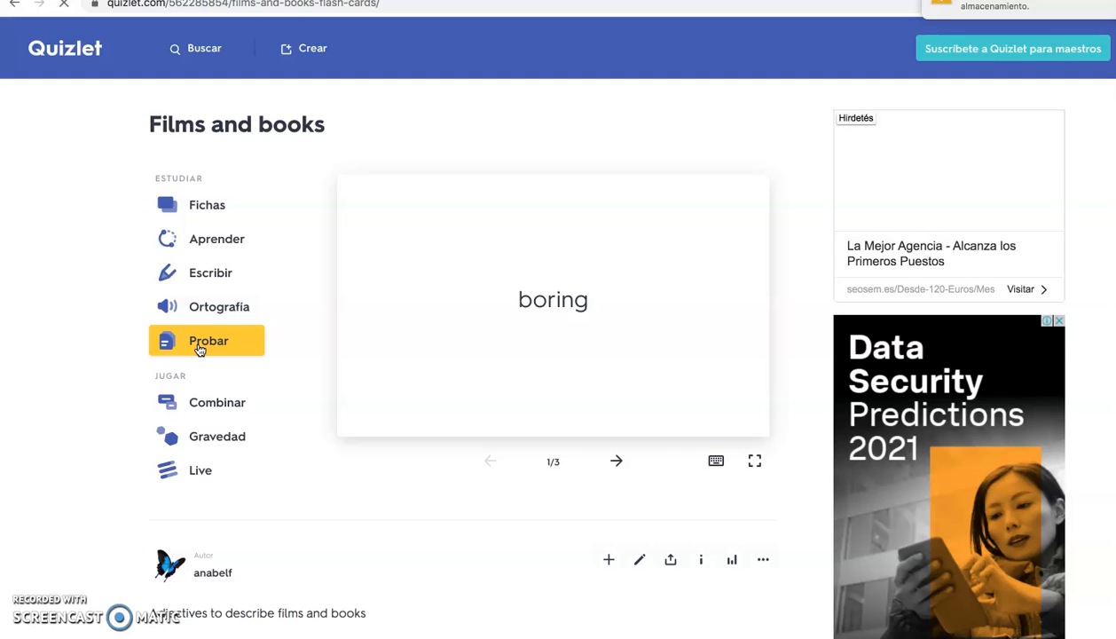
# Open the Fichas study mode and flip the first card to see its term "boring" and its definition side
pyautogui.click(222, 211)
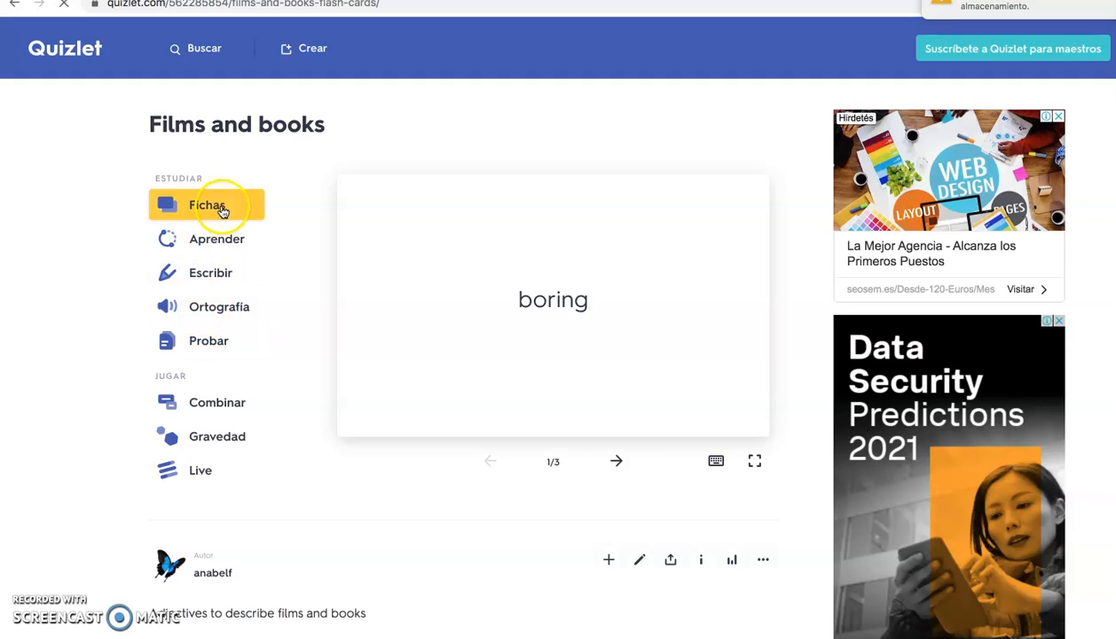
pyautogui.click(213, 208)
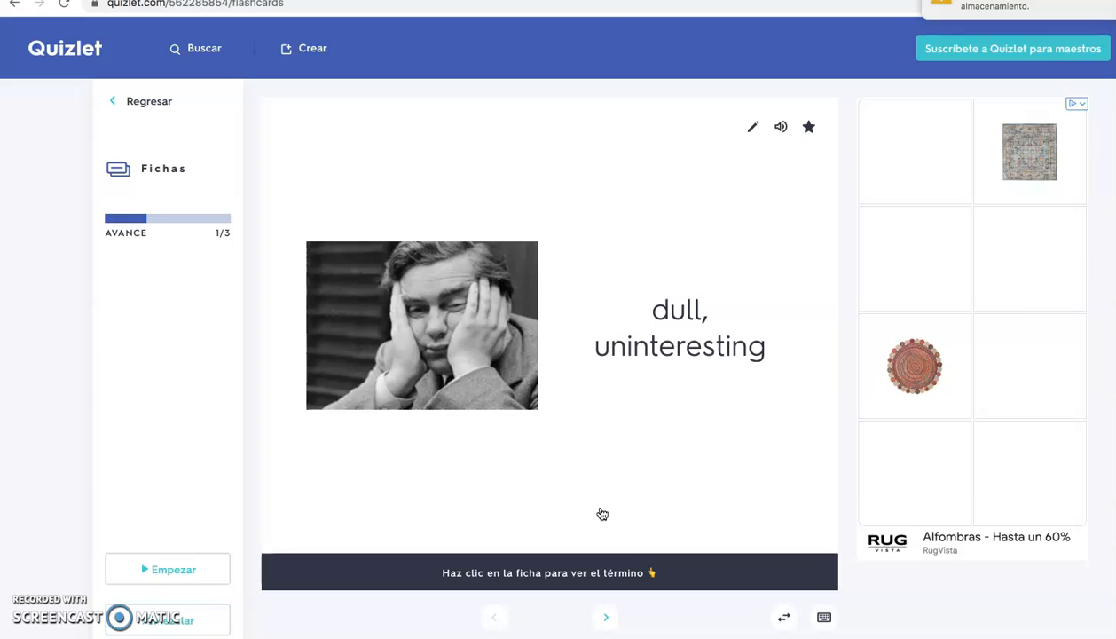
pyautogui.click(608, 508)
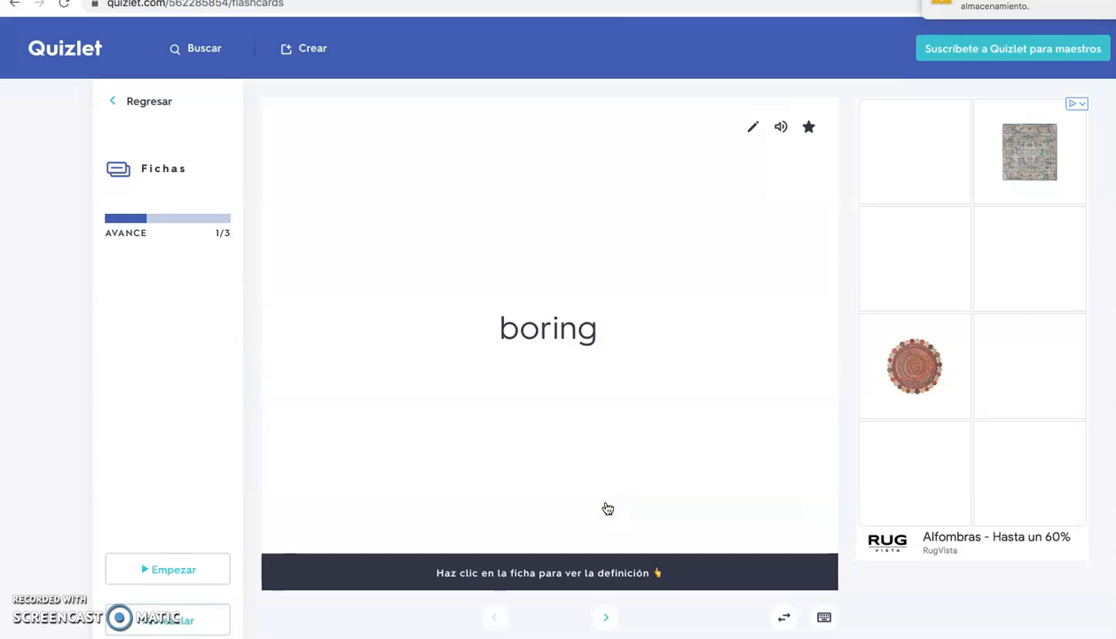
pyautogui.click(565, 503)
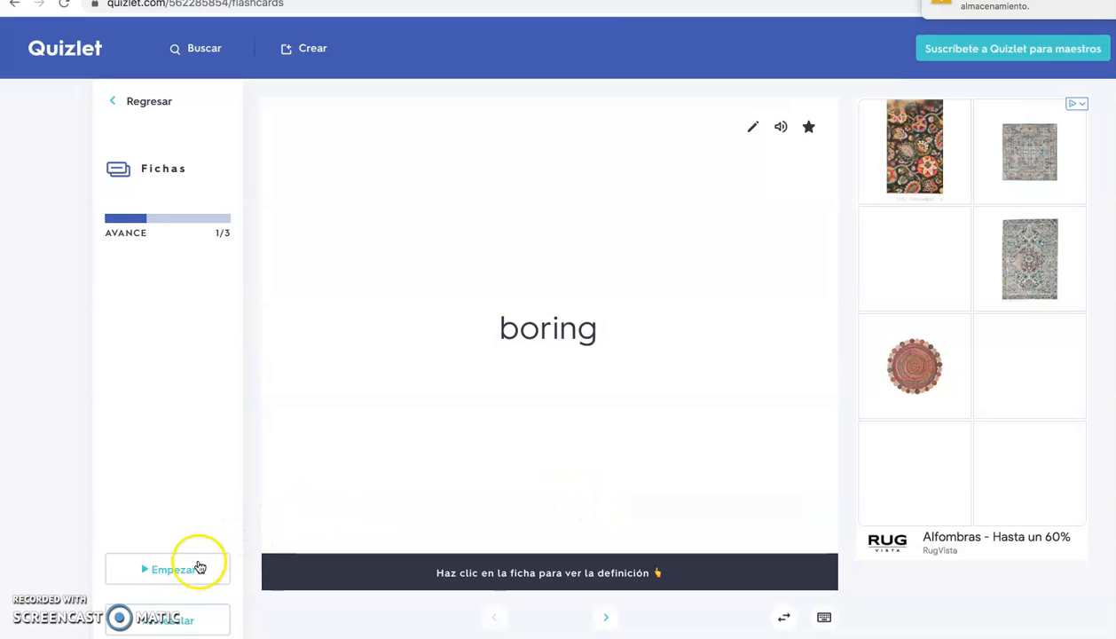
# In the flashcard options, set the answer side to Definición and turn the audio to Activado
pyautogui.click(178, 636)
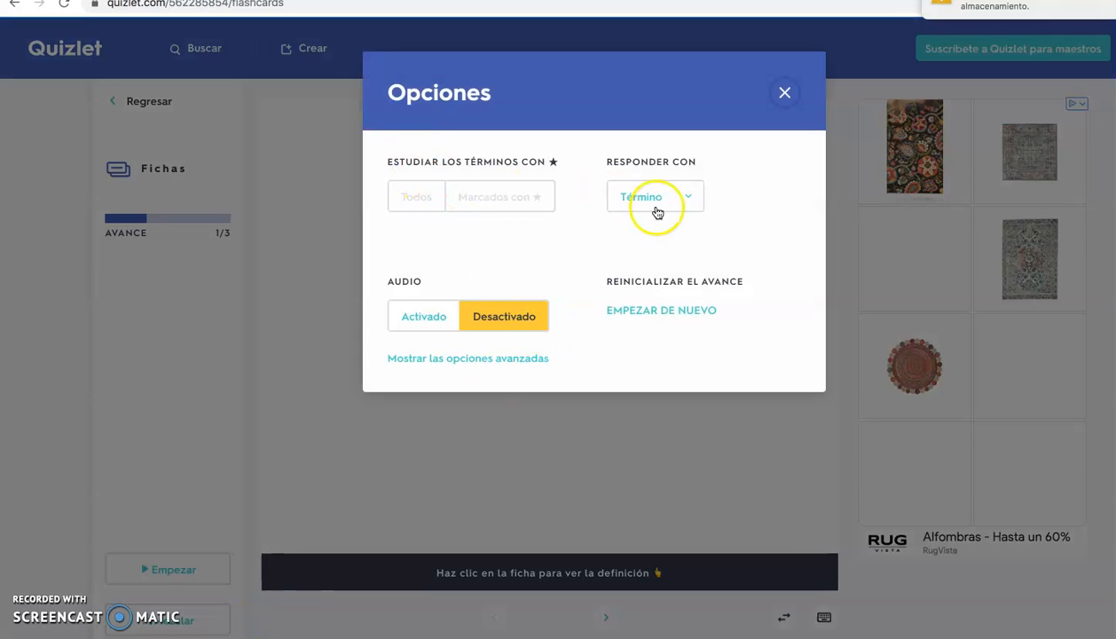
pyautogui.click(656, 213)
pyautogui.click(664, 214)
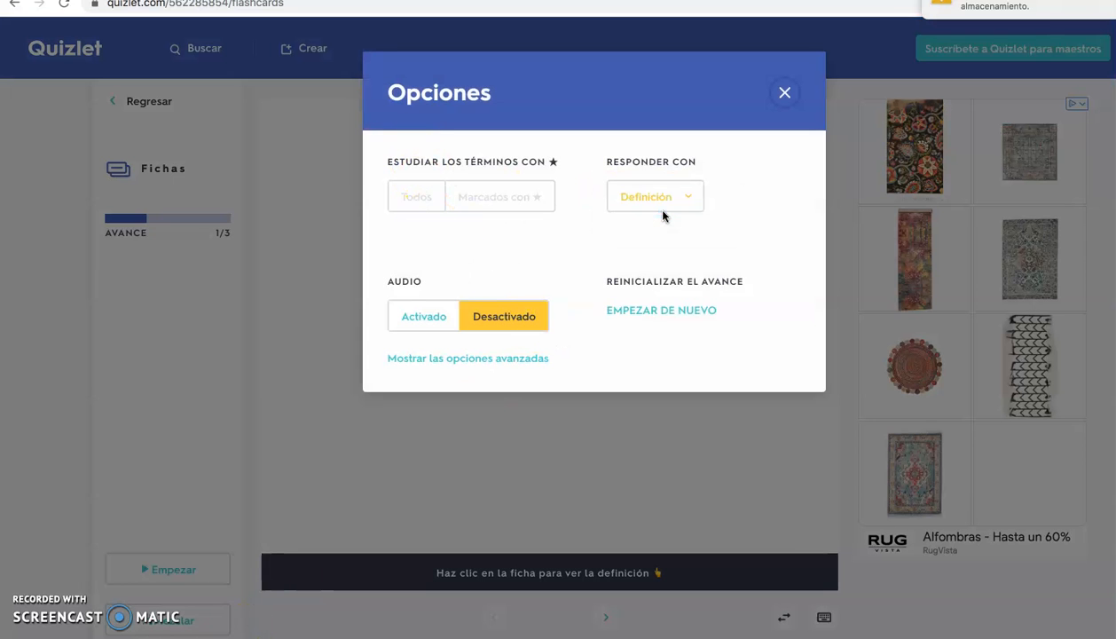
pyautogui.click(412, 319)
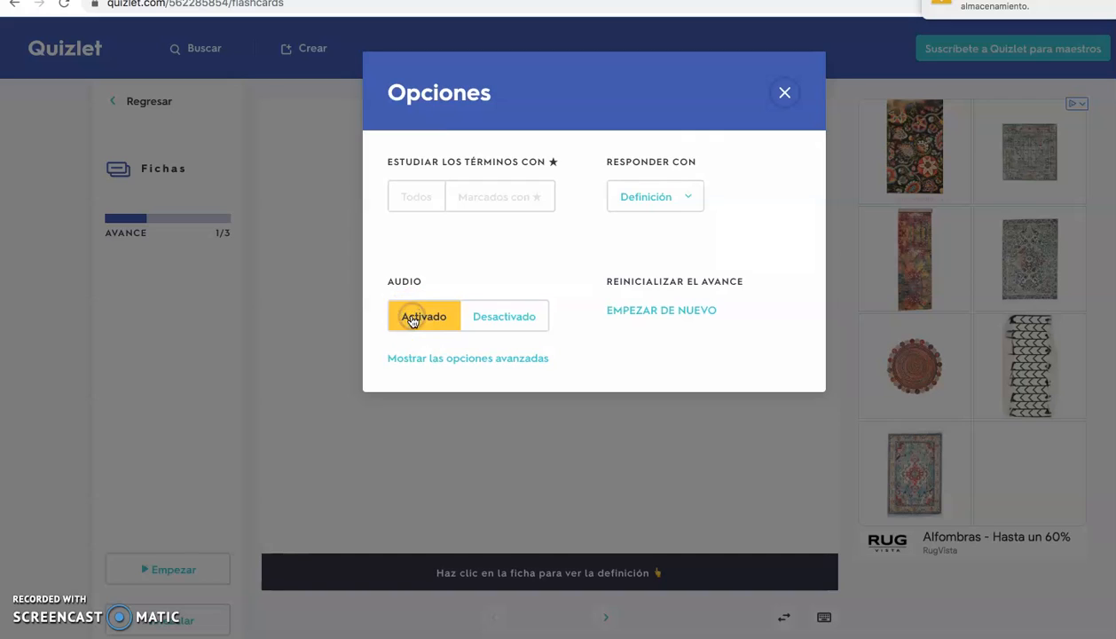
pyautogui.click(786, 94)
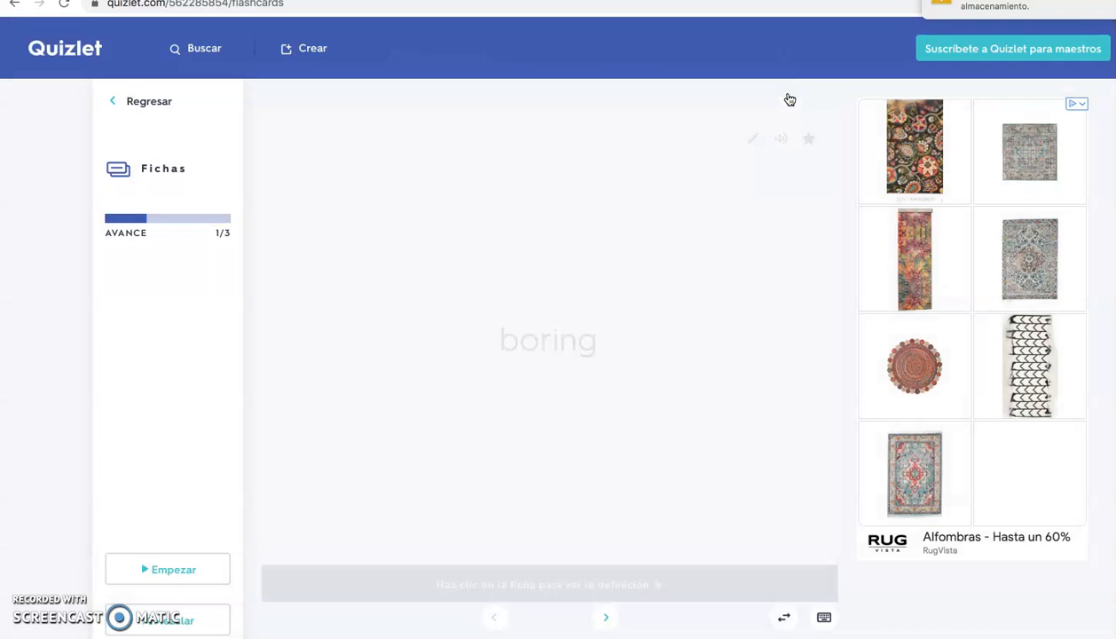
# Go through the "gripping" and "haunting" flashcards, flipping each to its definition, and return to the set page
pyautogui.click(605, 616)
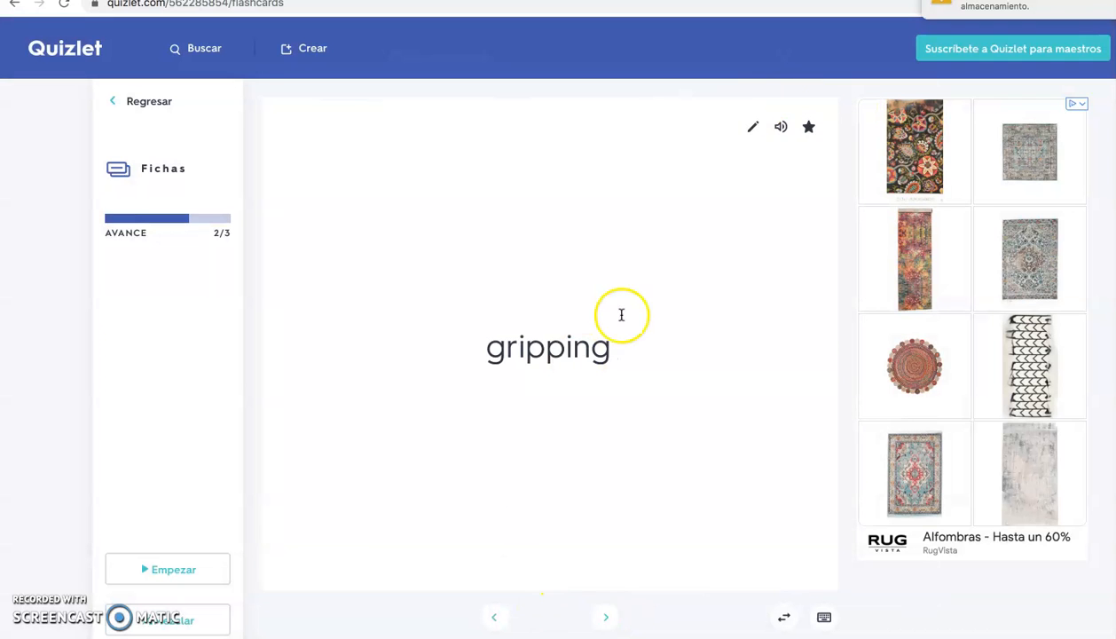
pyautogui.click(602, 455)
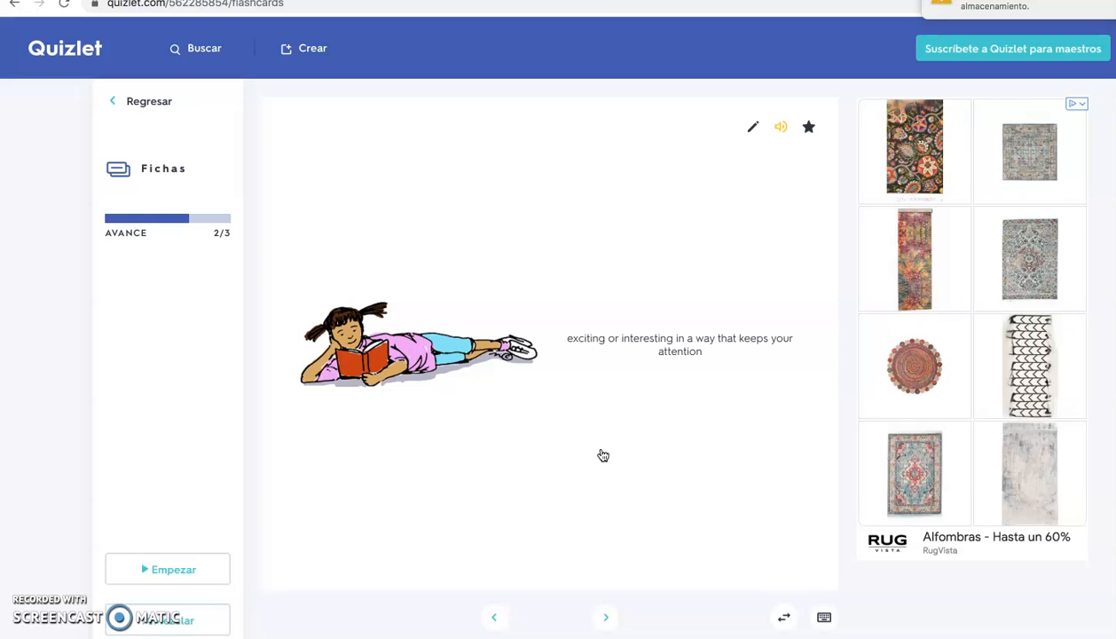
pyautogui.click(606, 618)
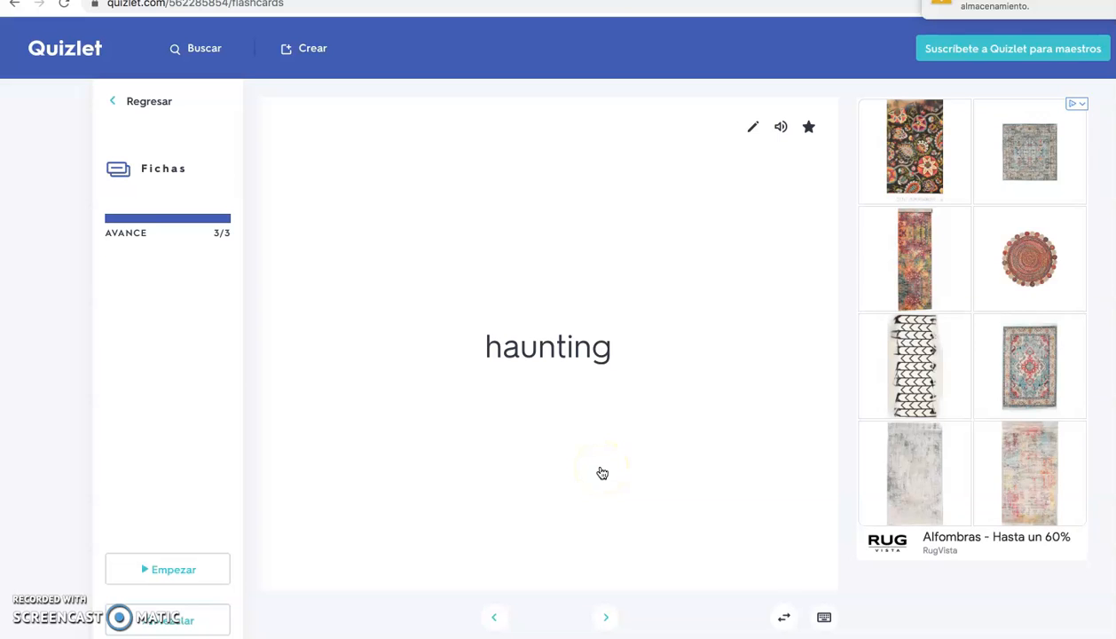
pyautogui.click(595, 468)
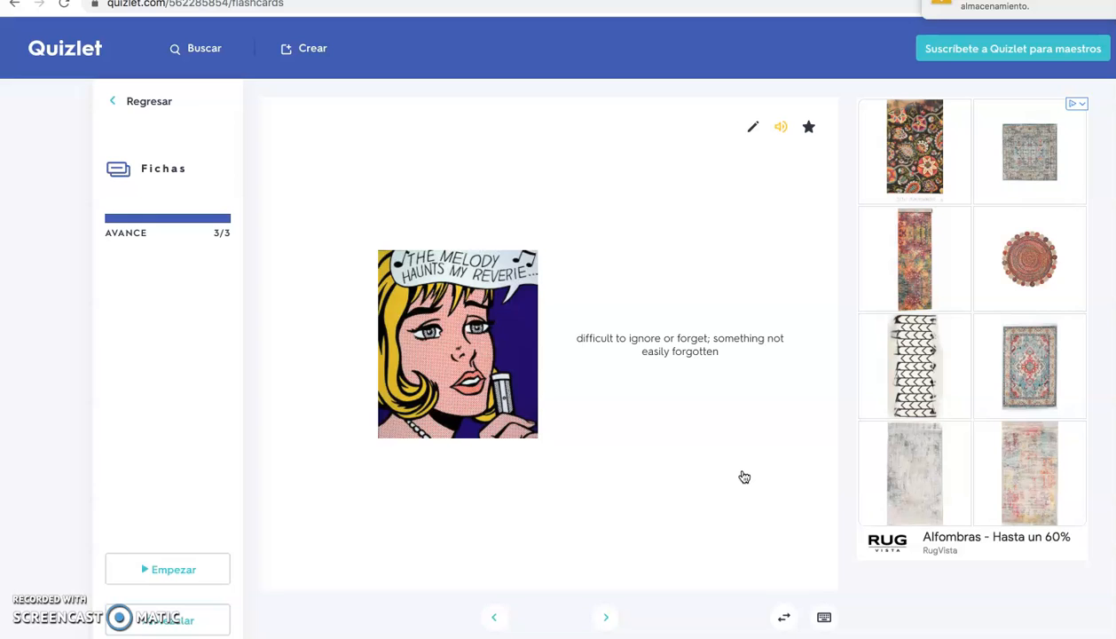
pyautogui.click(106, 100)
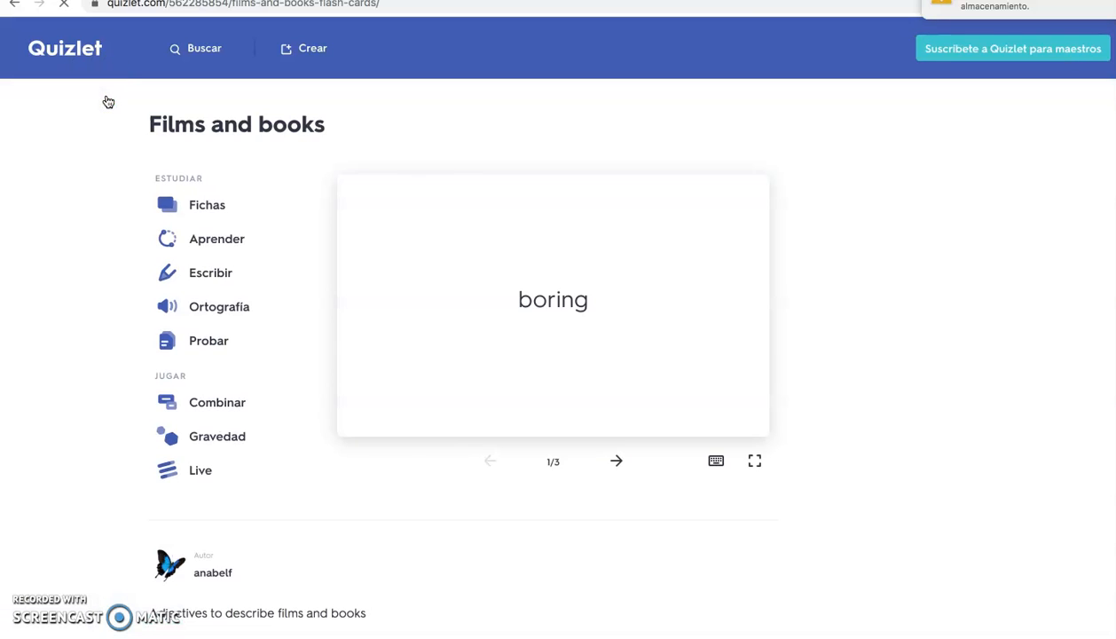
# Complete an Aprender round by answering "boring", "gripping" and "haunting" to the matching definitions, and return to the set page
pyautogui.click(222, 239)
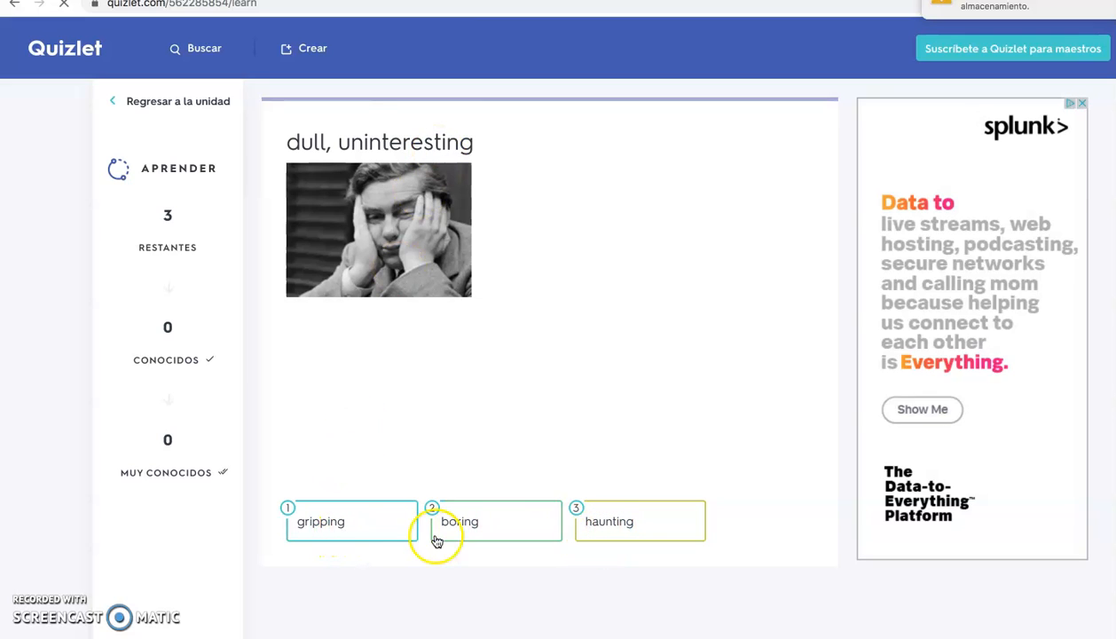
pyautogui.click(509, 536)
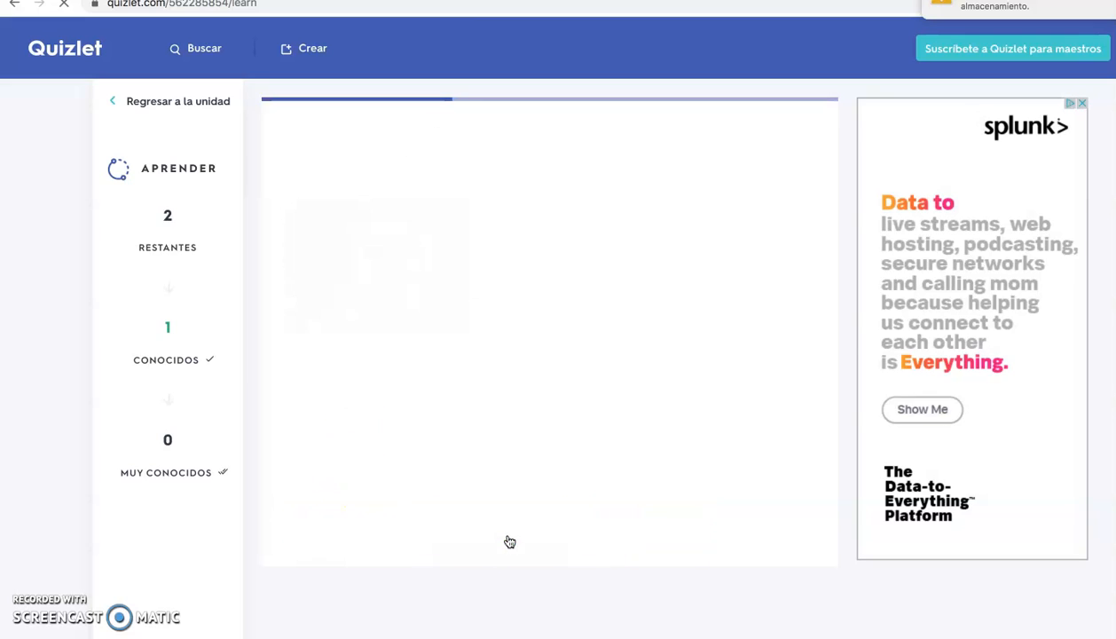
pyautogui.click(326, 532)
pyautogui.click(327, 532)
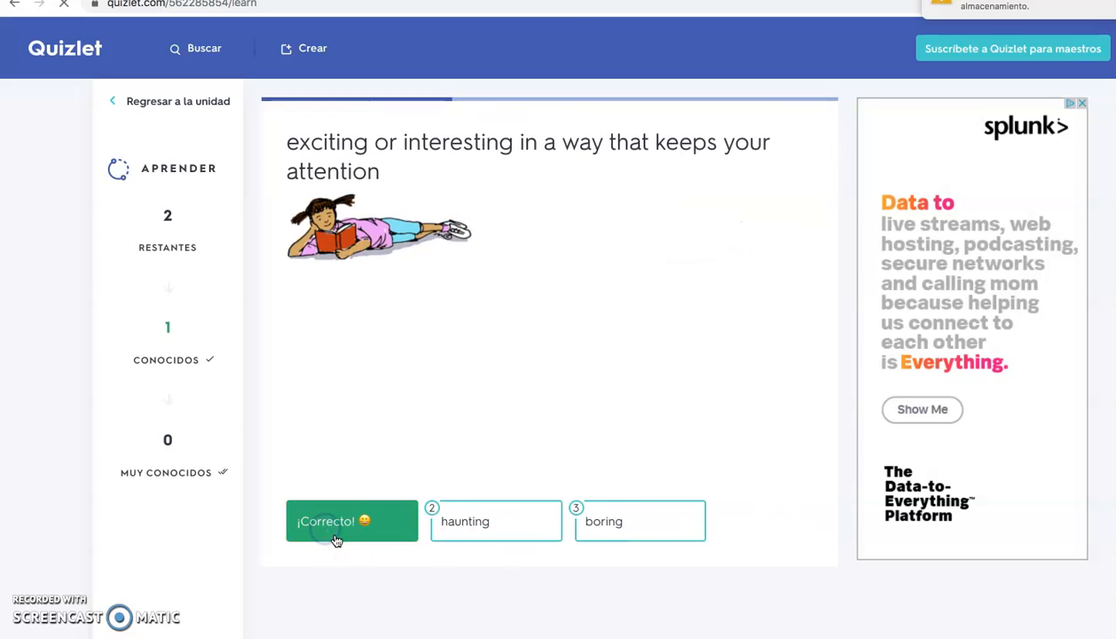
pyautogui.click(523, 535)
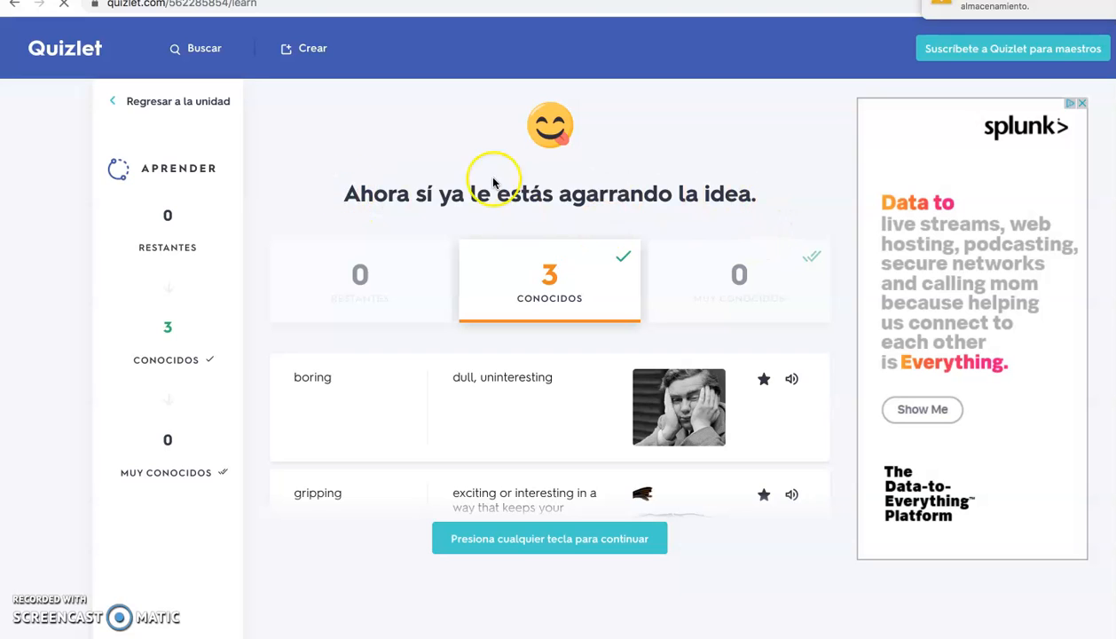
pyautogui.click(120, 101)
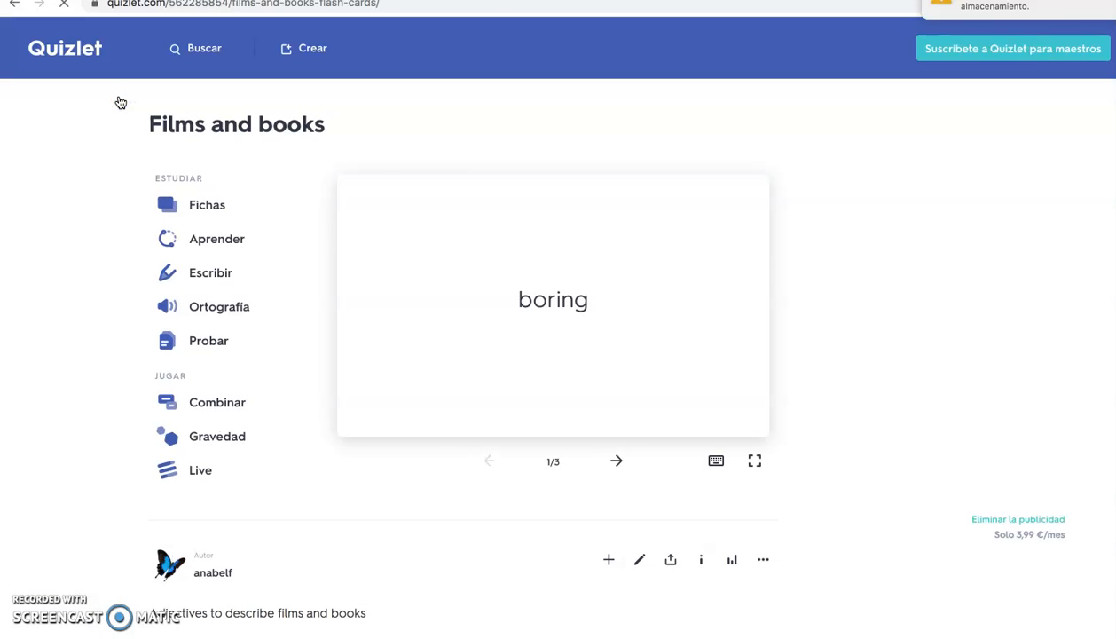
# In the Escribir mode, answer "haunting" for the definition "difficult to ignore or forget", and return to the set page
pyautogui.click(211, 275)
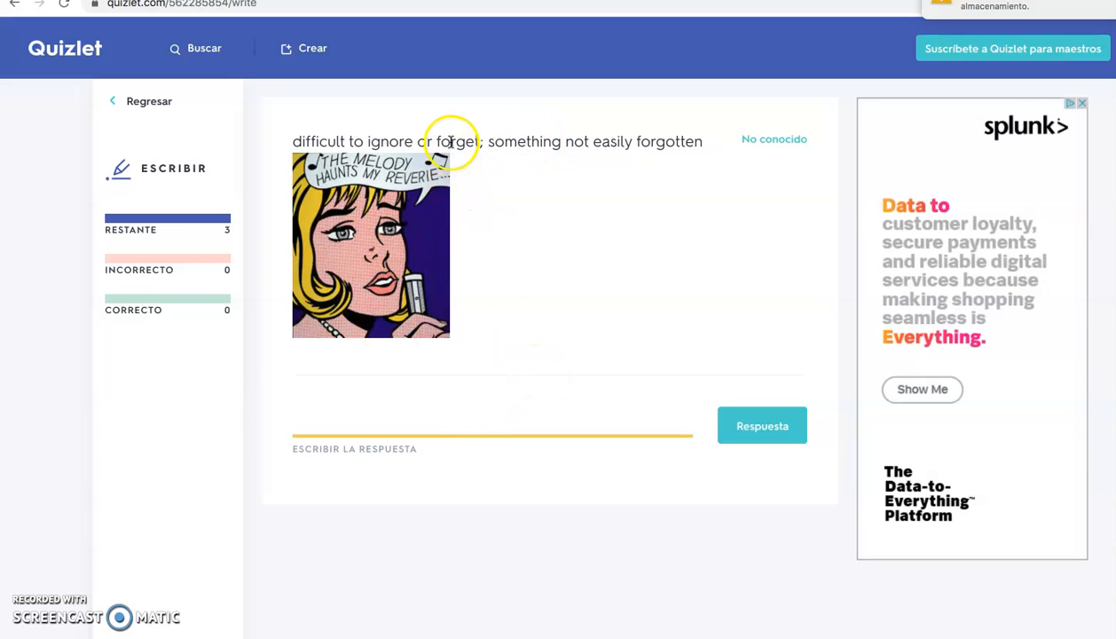
pyautogui.click(306, 424)
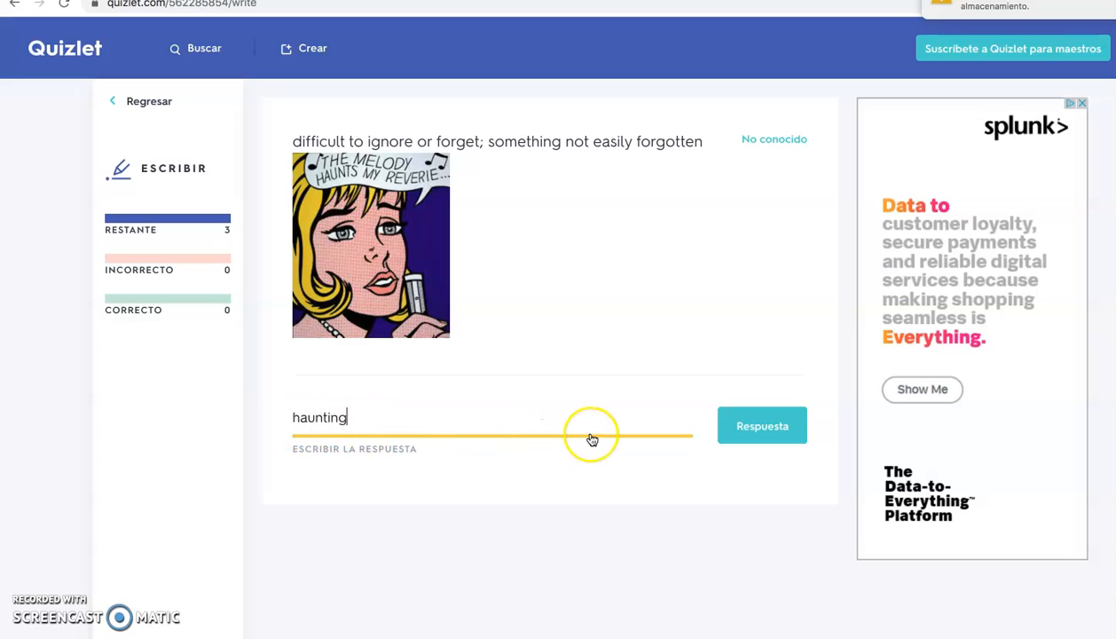
pyautogui.click(754, 425)
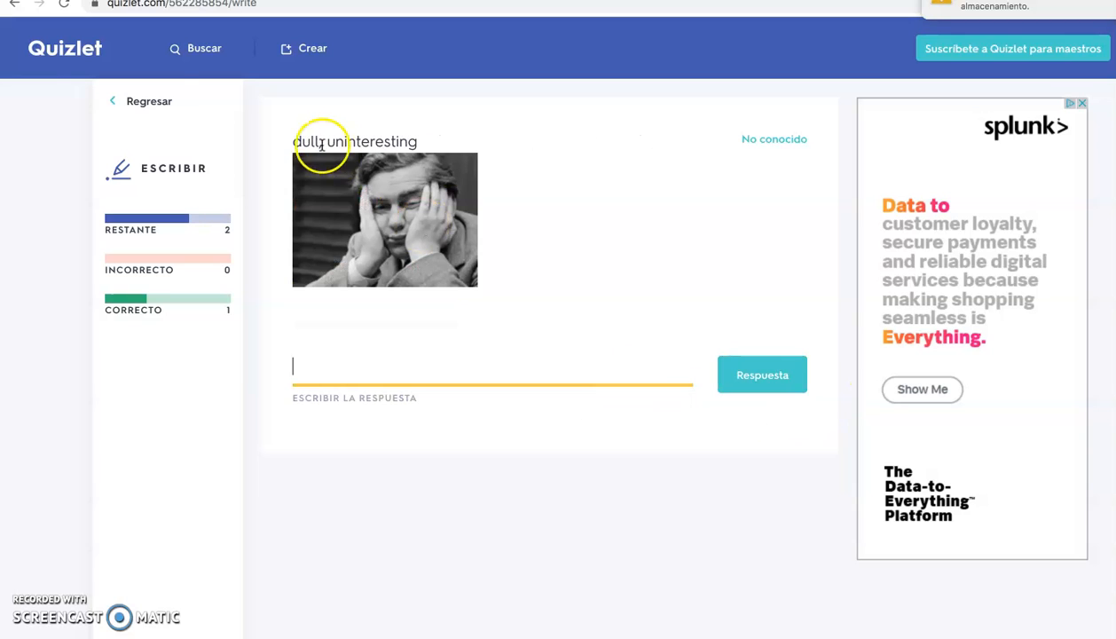
pyautogui.click(121, 105)
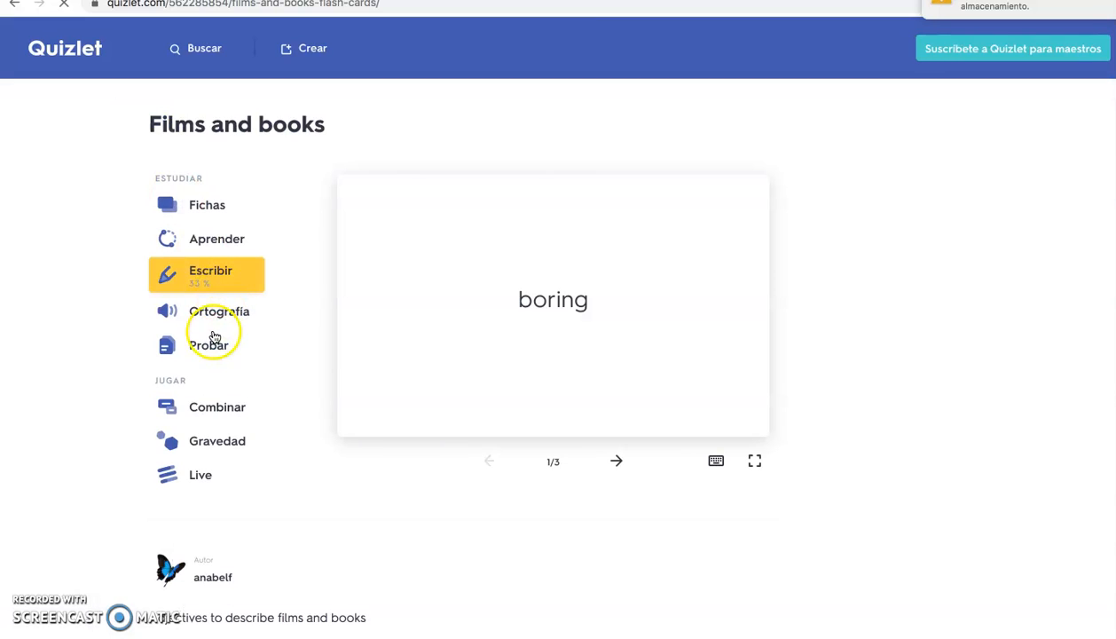
# Open the Ortografía mode, play the audio of the word to spell, and return to the set page
pyautogui.click(218, 318)
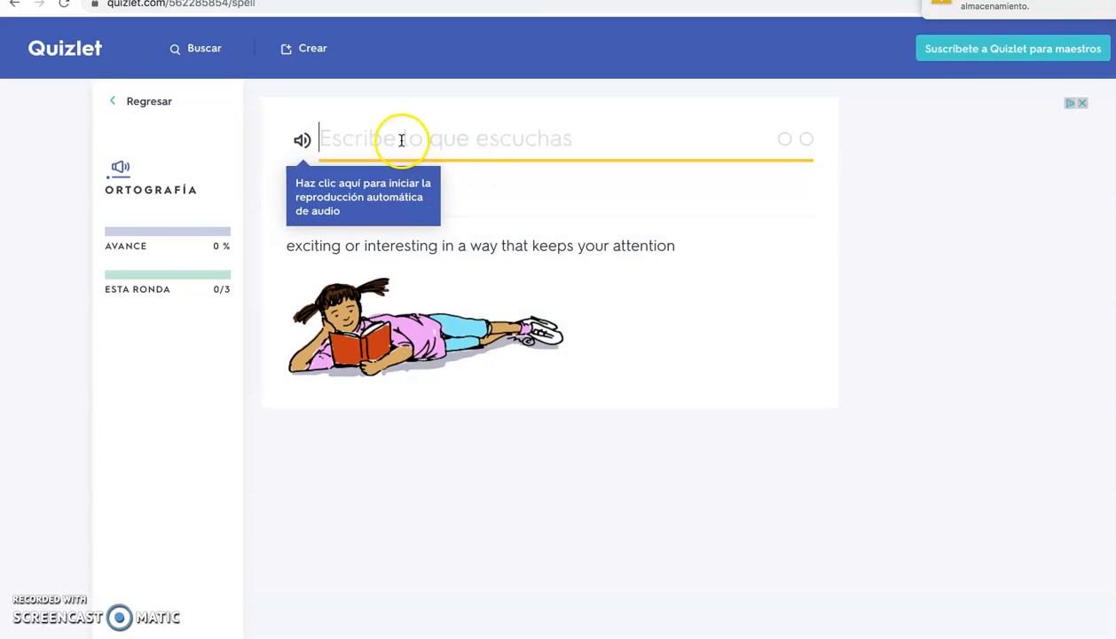
pyautogui.click(302, 142)
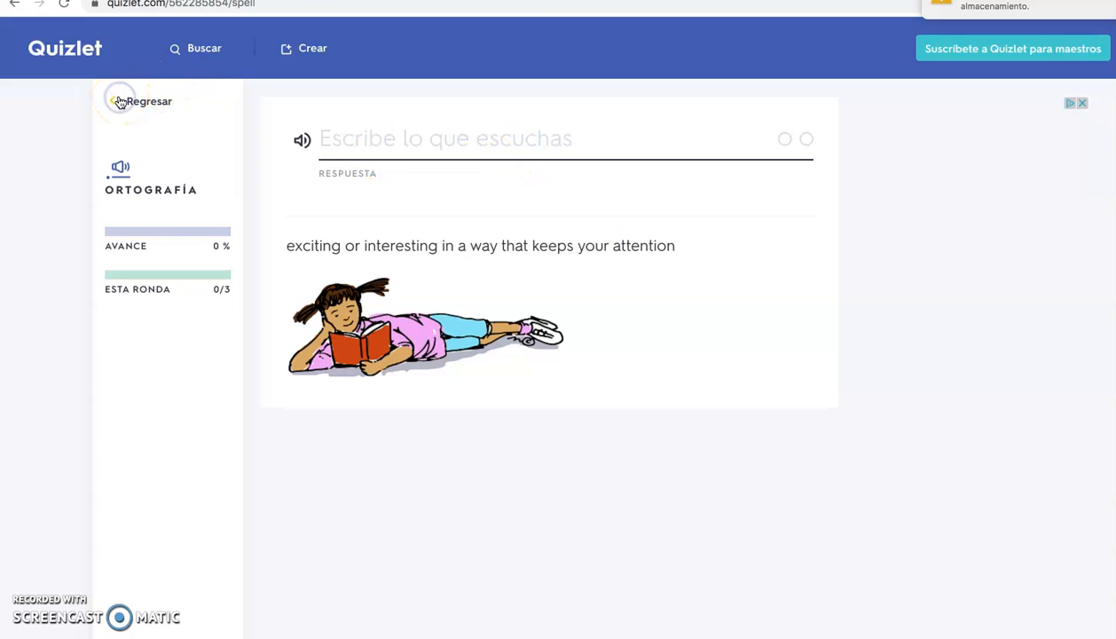
pyautogui.click(120, 102)
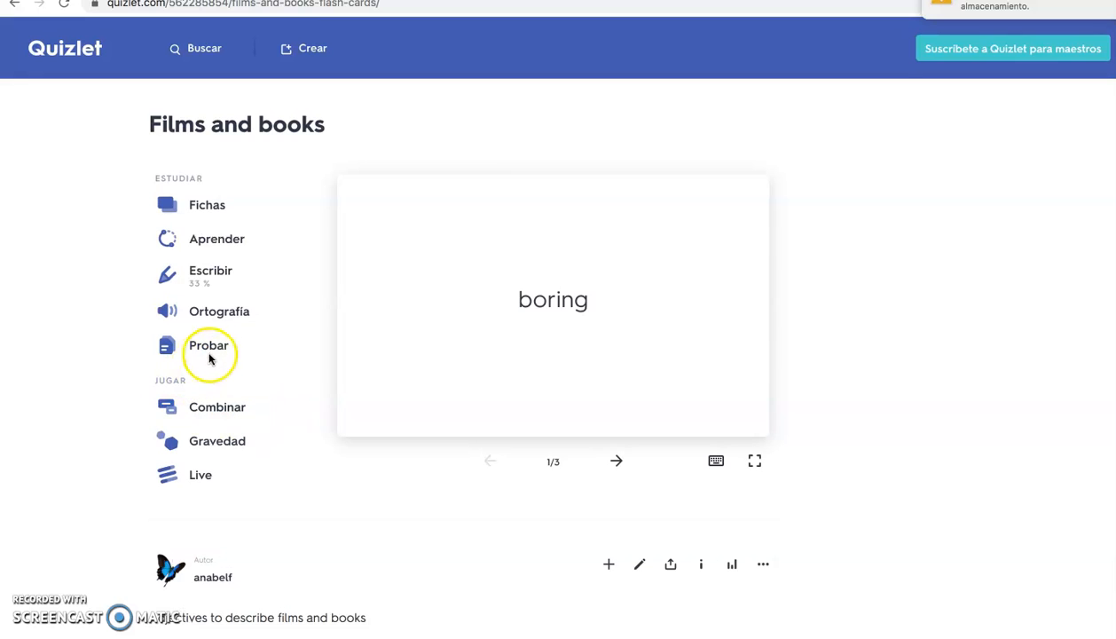
# Examine the written and multiple-choice questions of the Probar test, and return to the set page
pyautogui.click(211, 353)
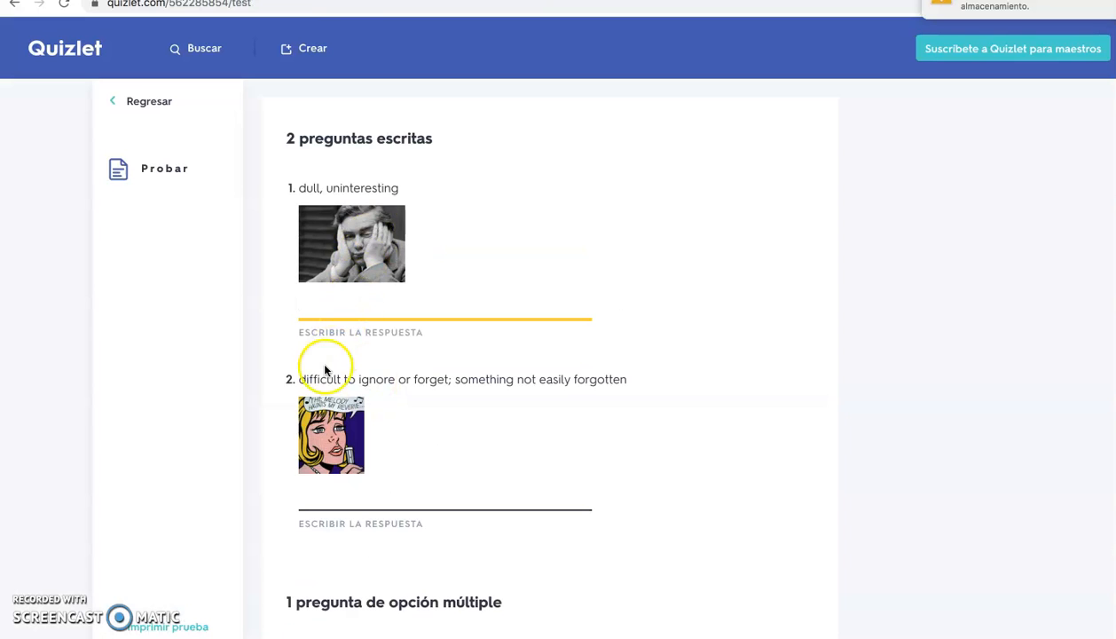
pyautogui.scroll(-3, 324, 367)
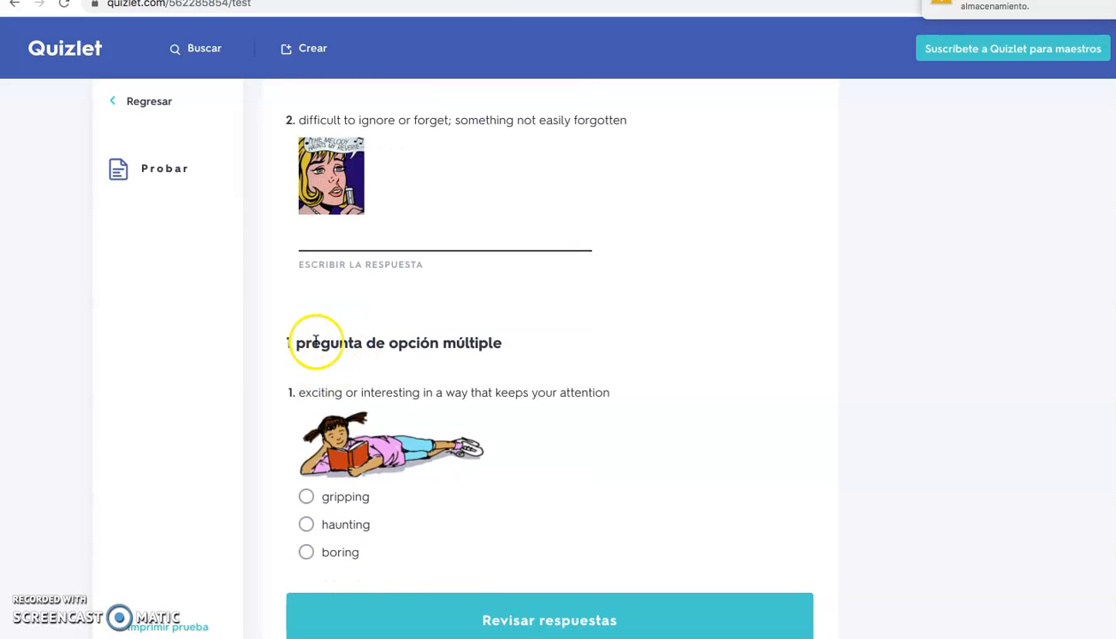
pyautogui.scroll(1, 470, 342)
pyautogui.scroll(1, 451, 355)
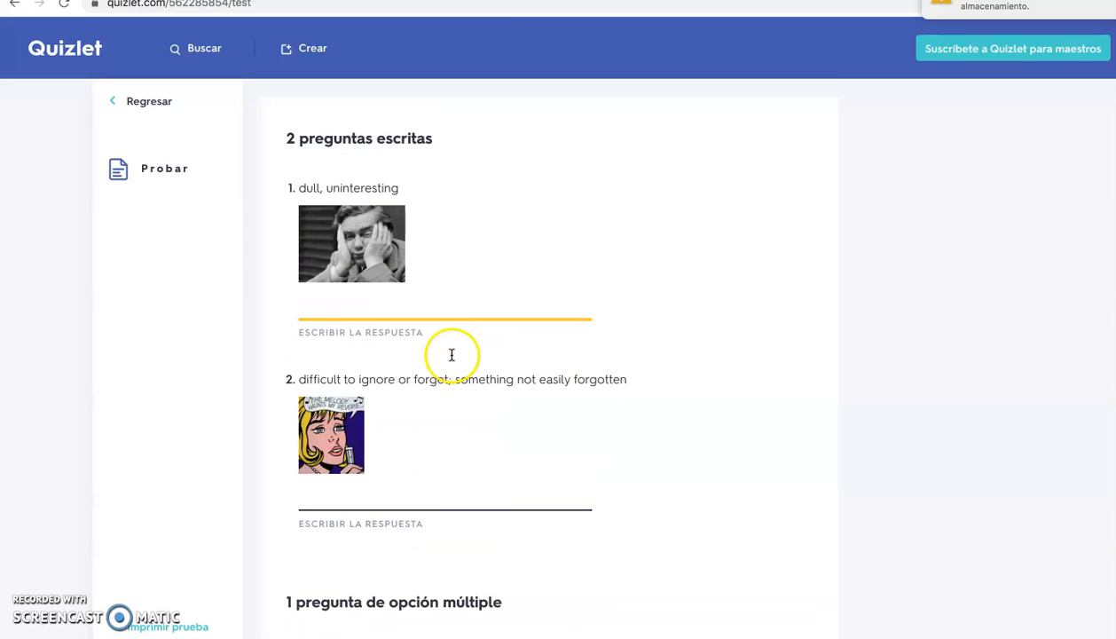
pyautogui.click(116, 101)
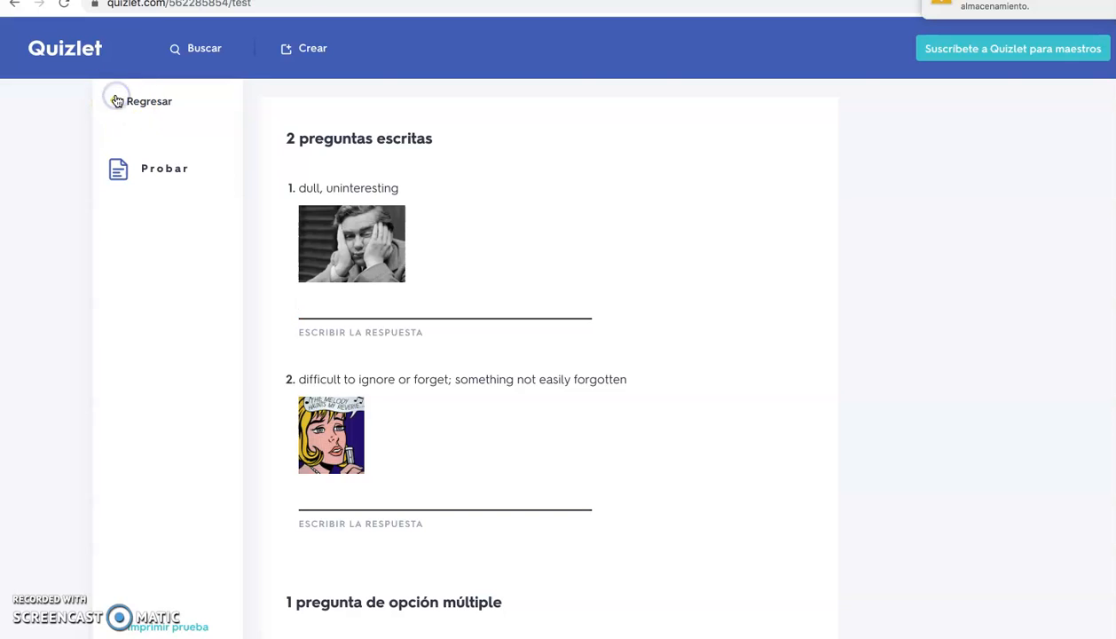
# Play the Combinar game, matching "haunting", "boring" and "gripping" with their definitions, and dismiss the results
pyautogui.scroll(-1, 317, 319)
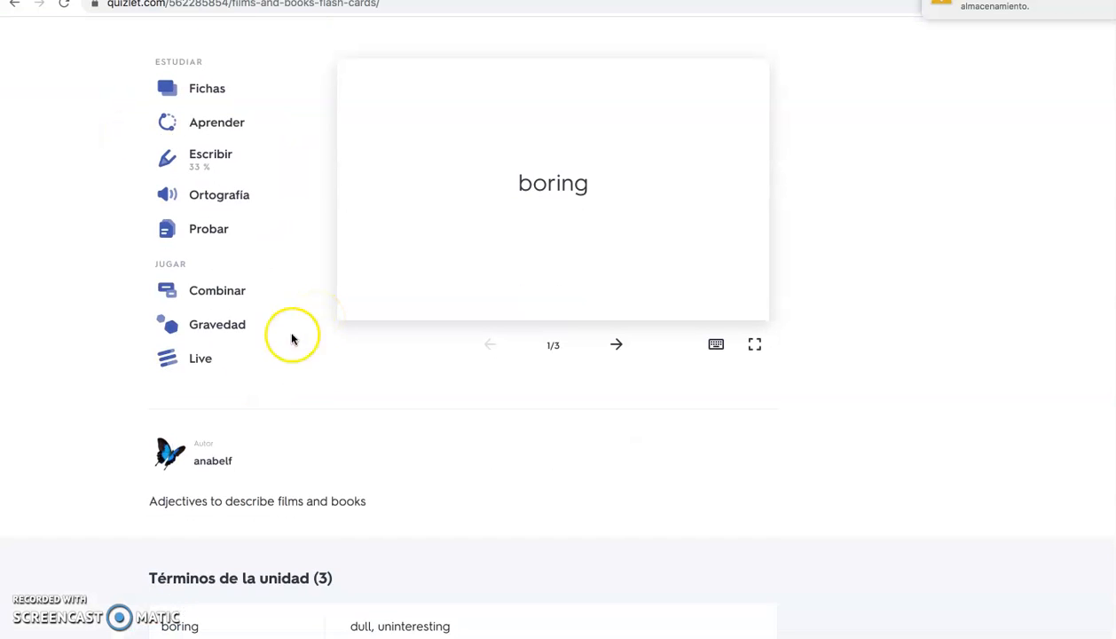
pyautogui.click(203, 298)
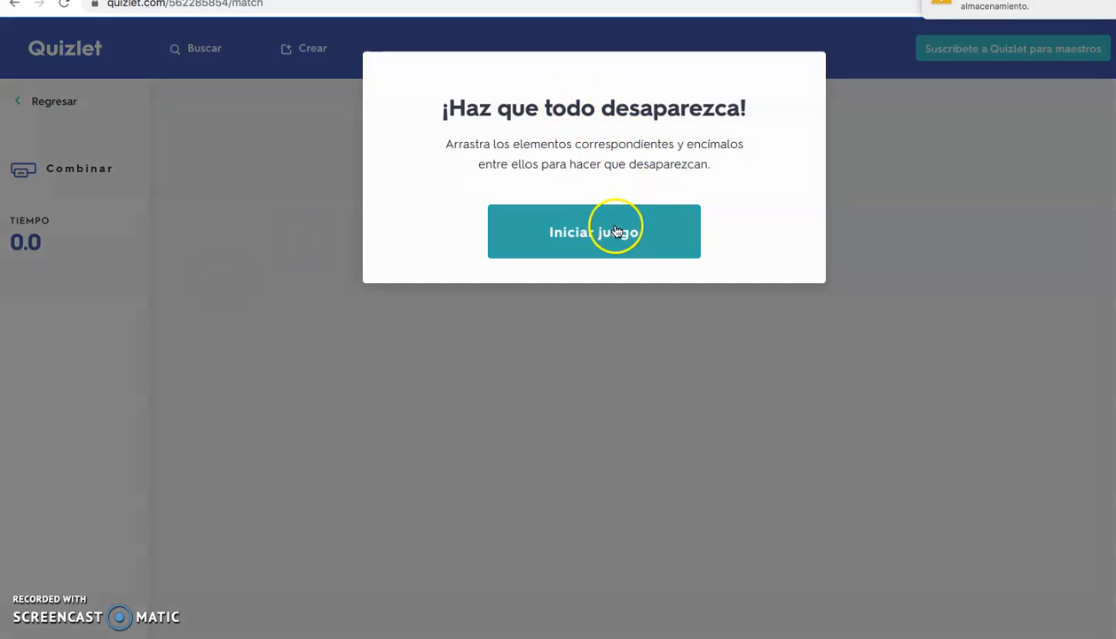
pyautogui.click(617, 231)
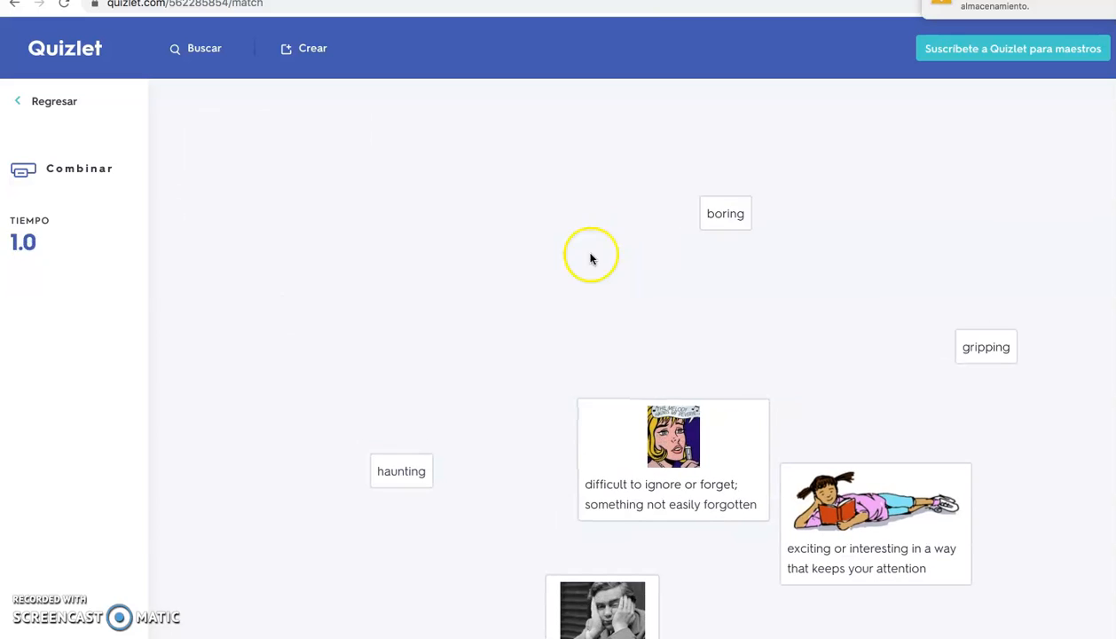
pyautogui.moveTo(406, 475); pyautogui.dragTo(673, 457)
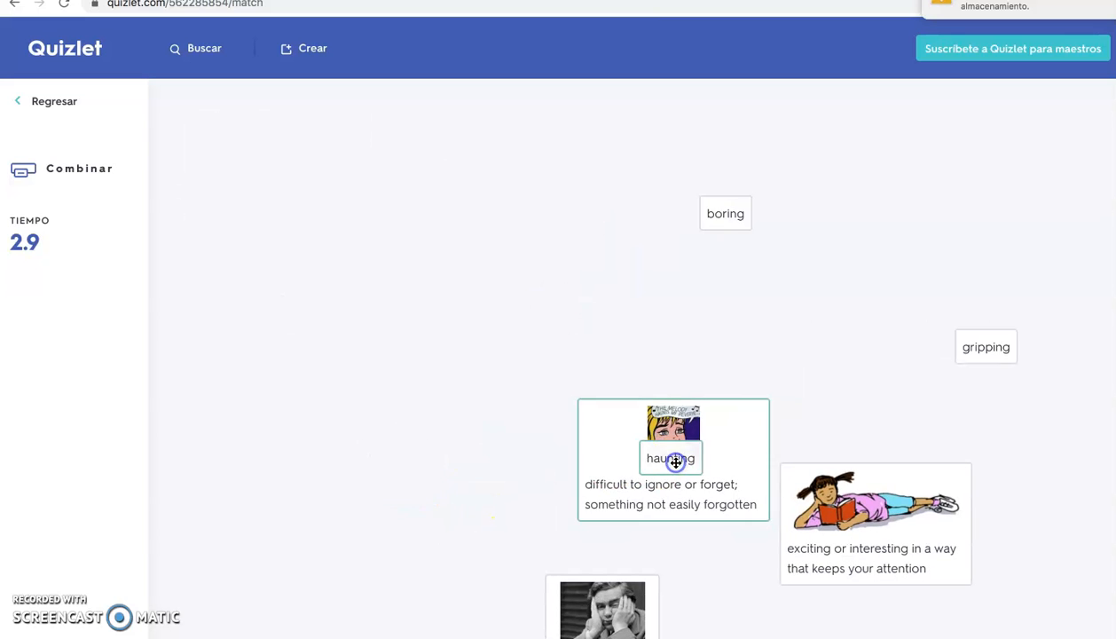
pyautogui.moveTo(718, 205); pyautogui.dragTo(575, 612)
pyautogui.moveTo(984, 347); pyautogui.dragTo(872, 497)
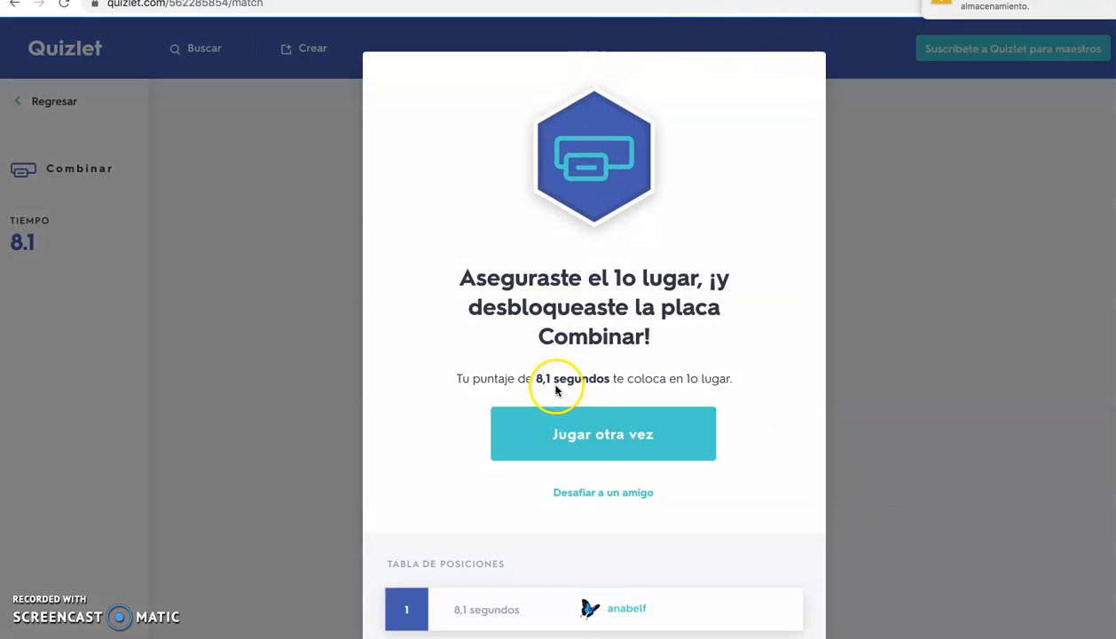
pyautogui.click(229, 256)
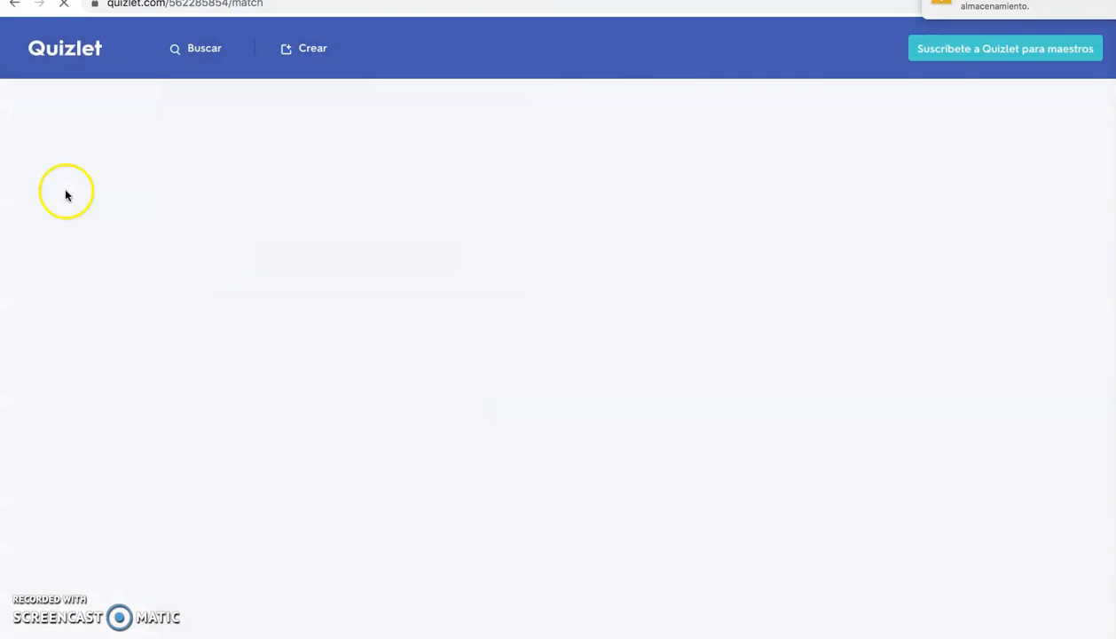
# Return to the Quizlet home page and open the list of created study sets in Unidades
pyautogui.click(65, 61)
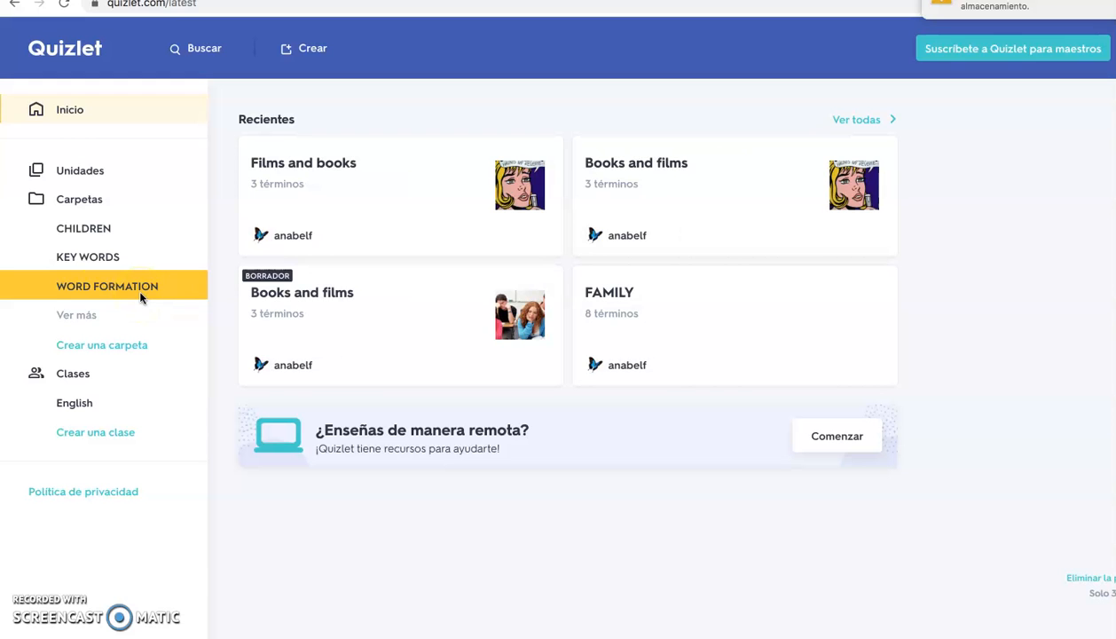
pyautogui.click(77, 178)
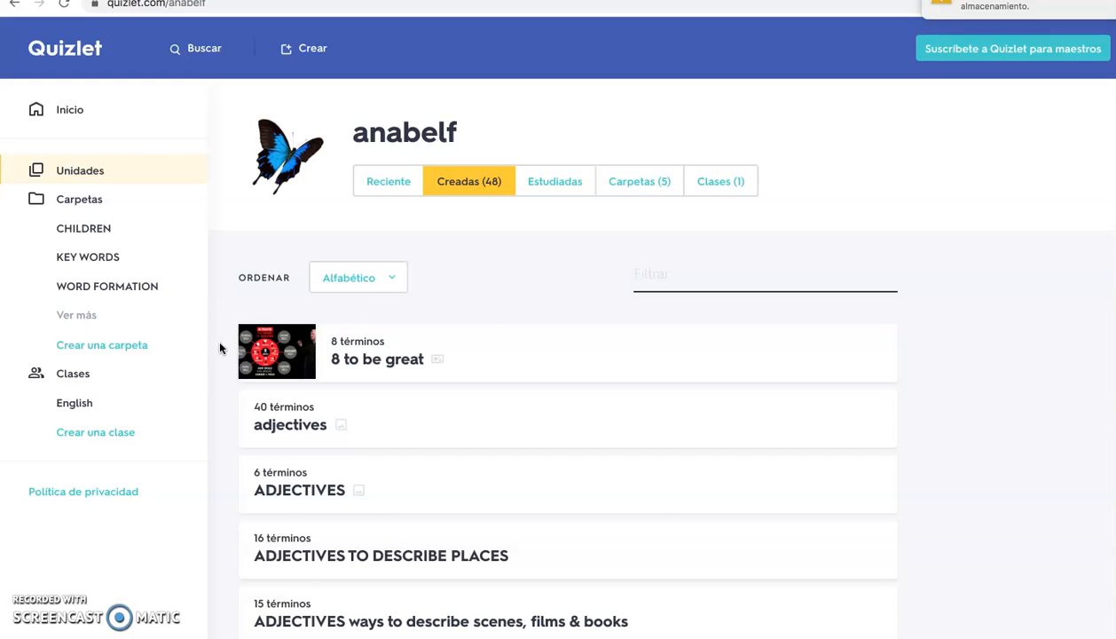
# Open a blank form for a new study unit, focus its title field, and return to the home page without creating it
pyautogui.click(306, 48)
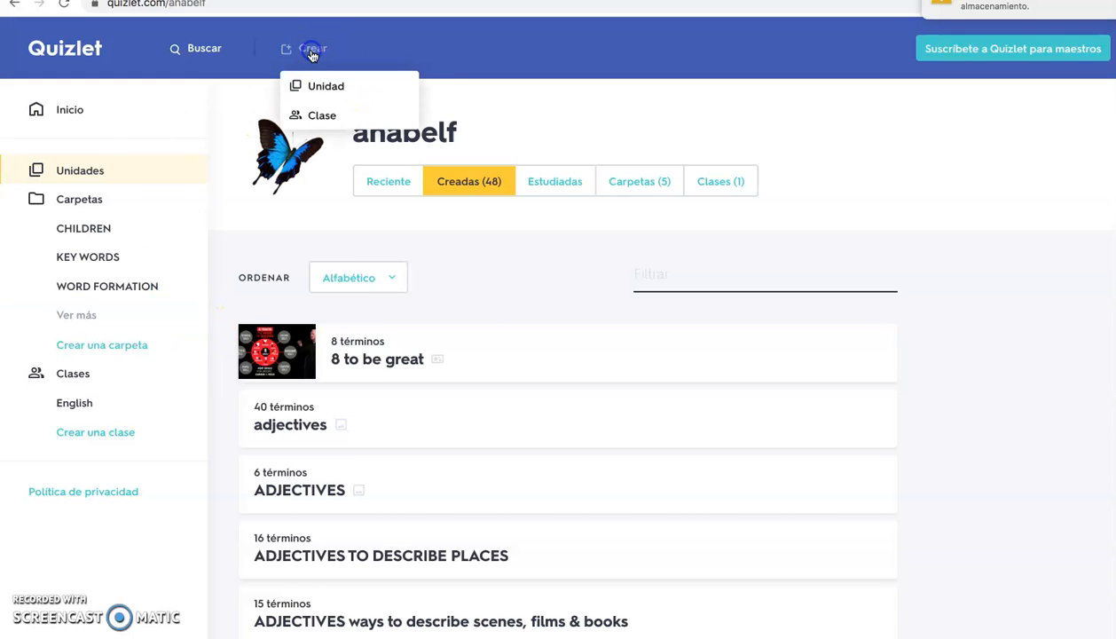
pyautogui.click(316, 89)
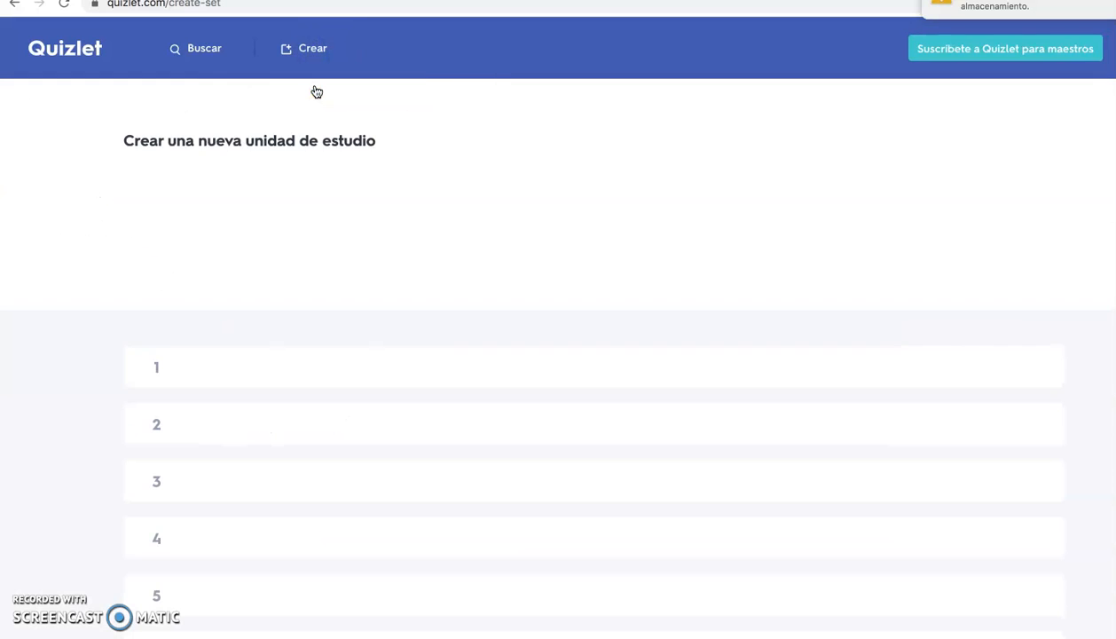
pyautogui.click(224, 228)
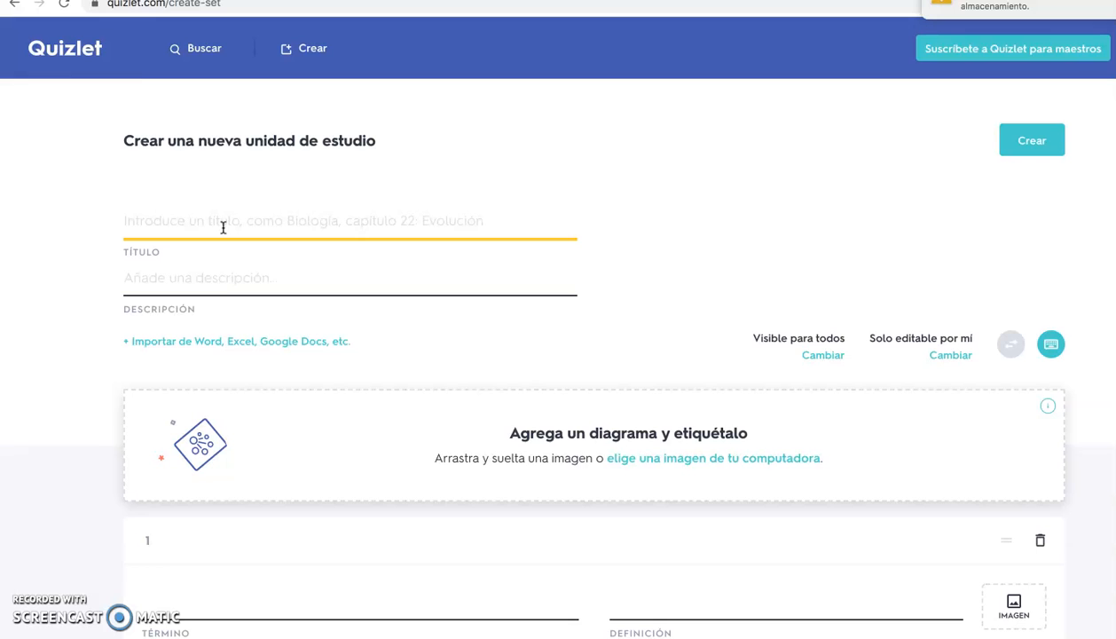
pyautogui.click(62, 51)
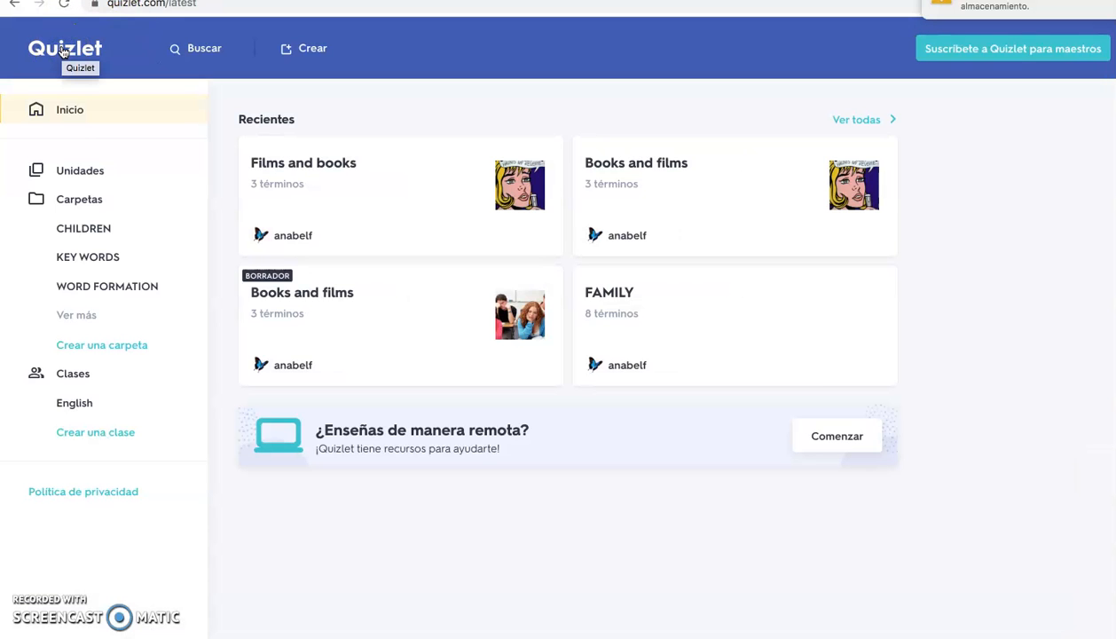
pyautogui.click(62, 51)
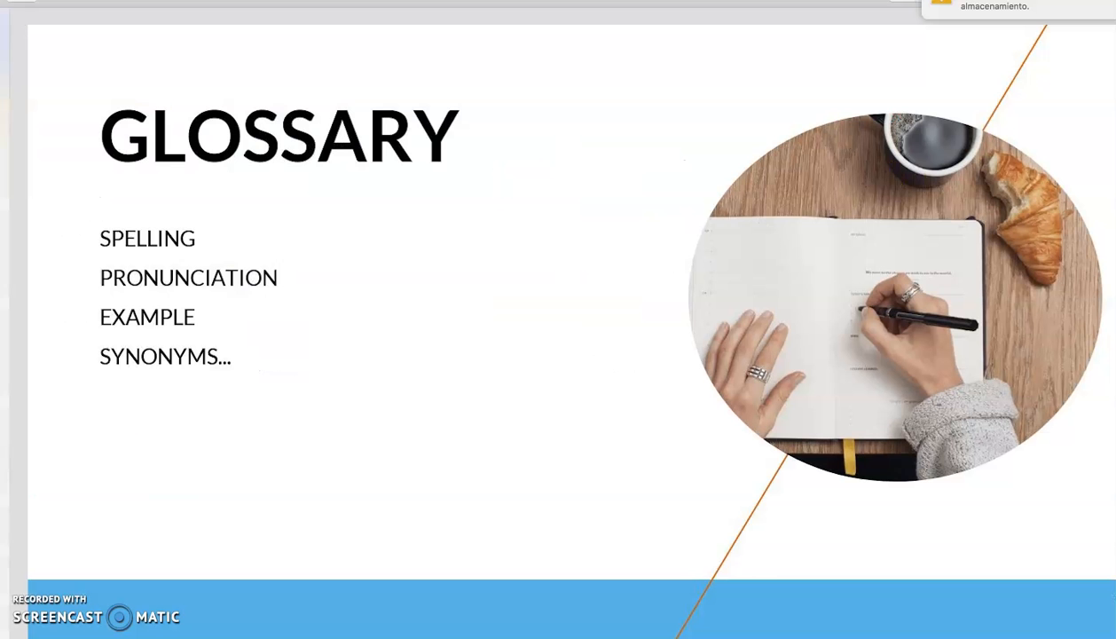
pyautogui.press('Down')
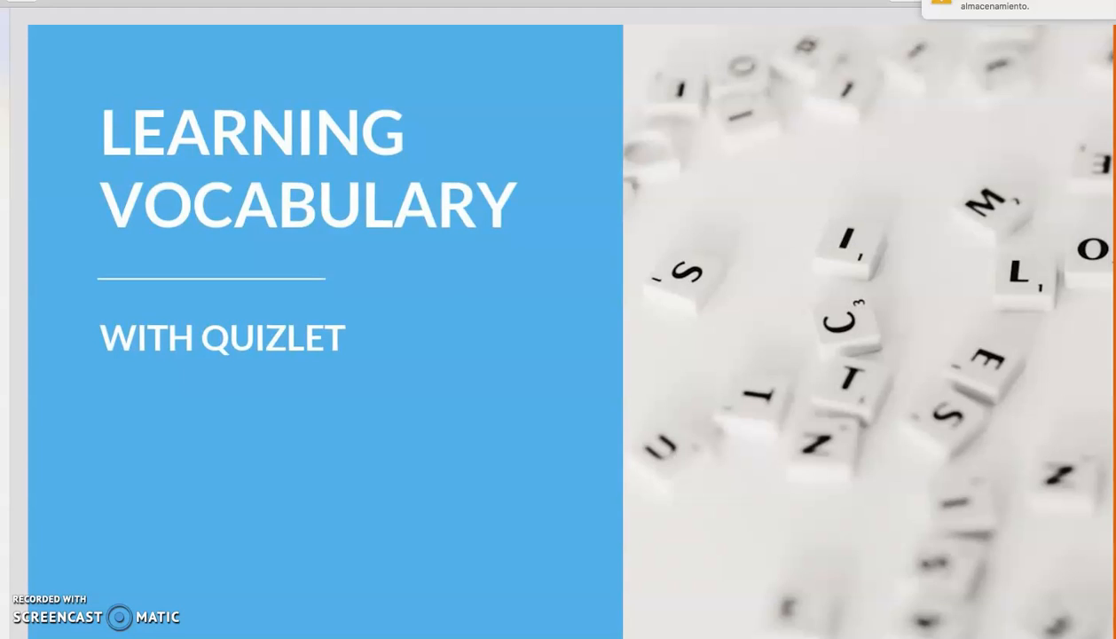